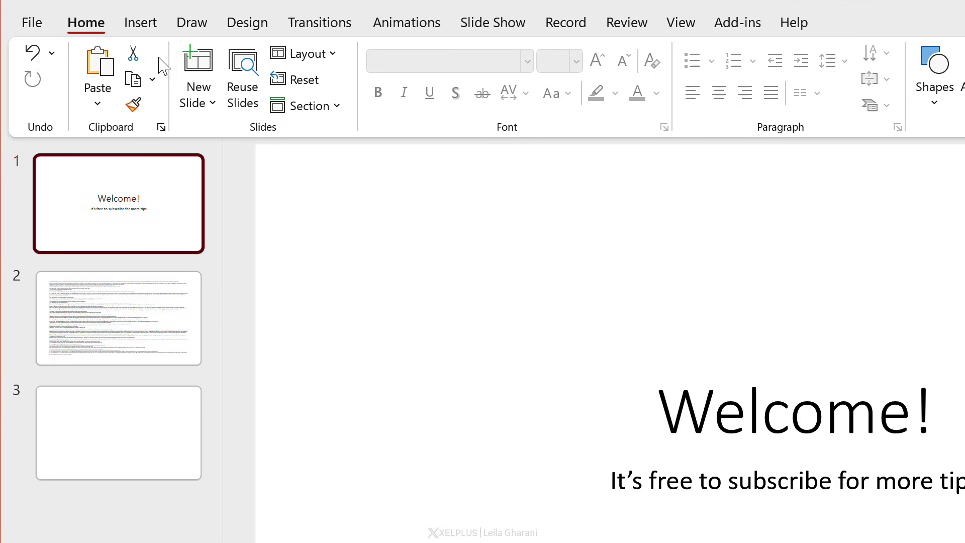
Step: Search the Office Add-ins store for 'pro word cloud' and add Pro Word Cloud
{"action": "left_click", "coordinate": [143, 25]}
{"action": "left_click", "coordinate": [725, 98]}
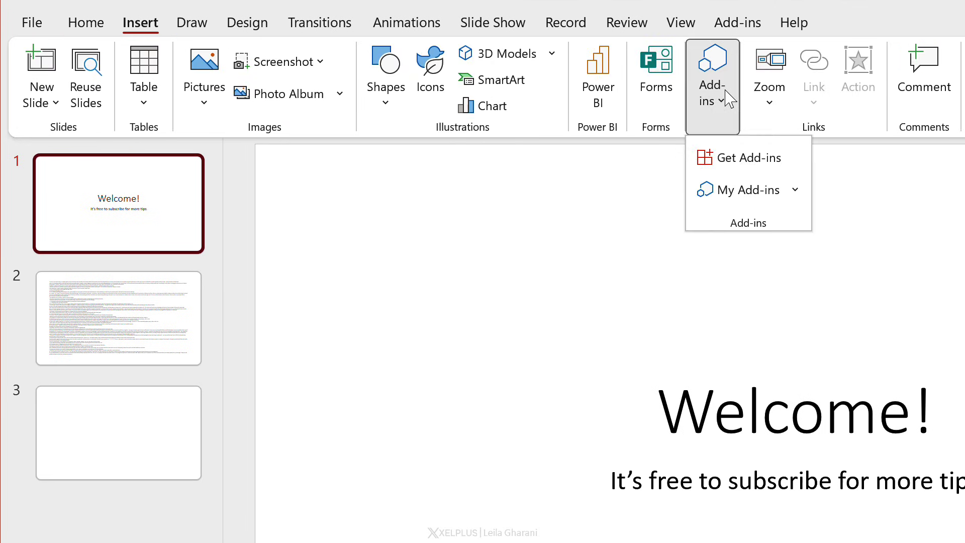
{"action": "left_click", "coordinate": [748, 160]}
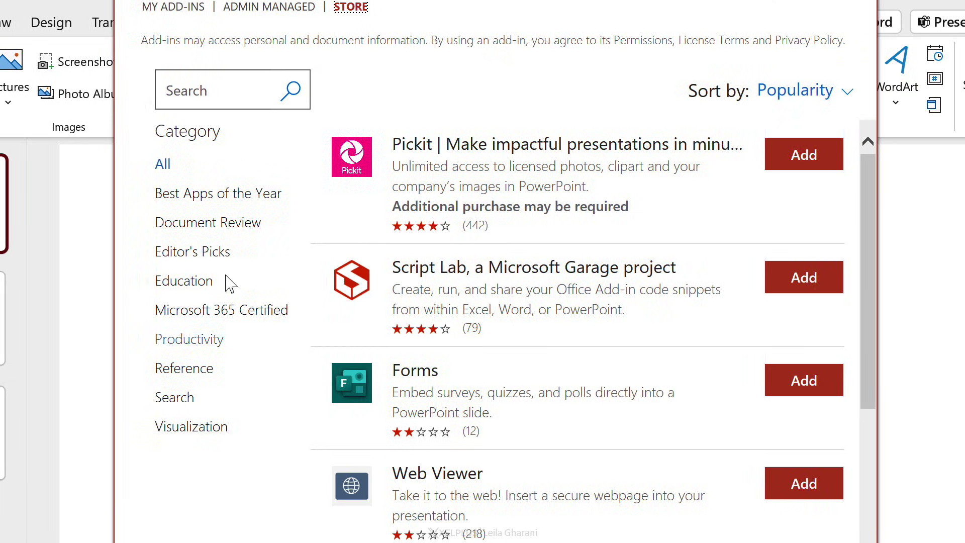
{"action": "left_click", "coordinate": [200, 92]}
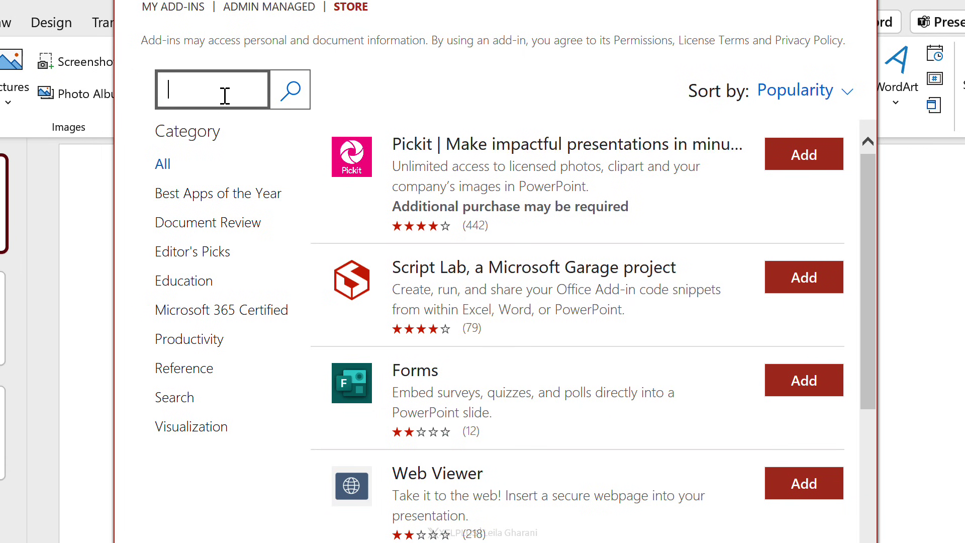
{"action": "type", "text": "ord cloud"}
{"action": "key", "text": "Return"}
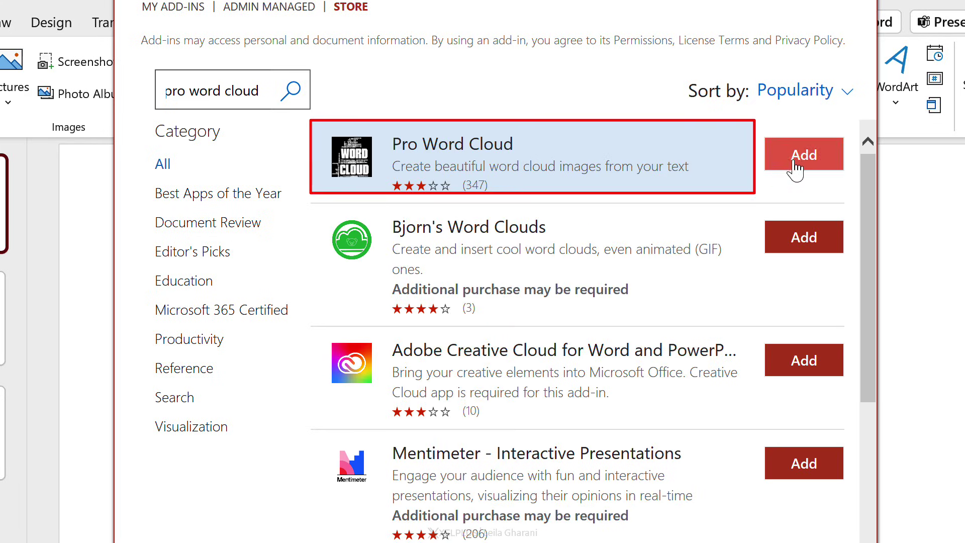
{"action": "left_click", "coordinate": [797, 167]}
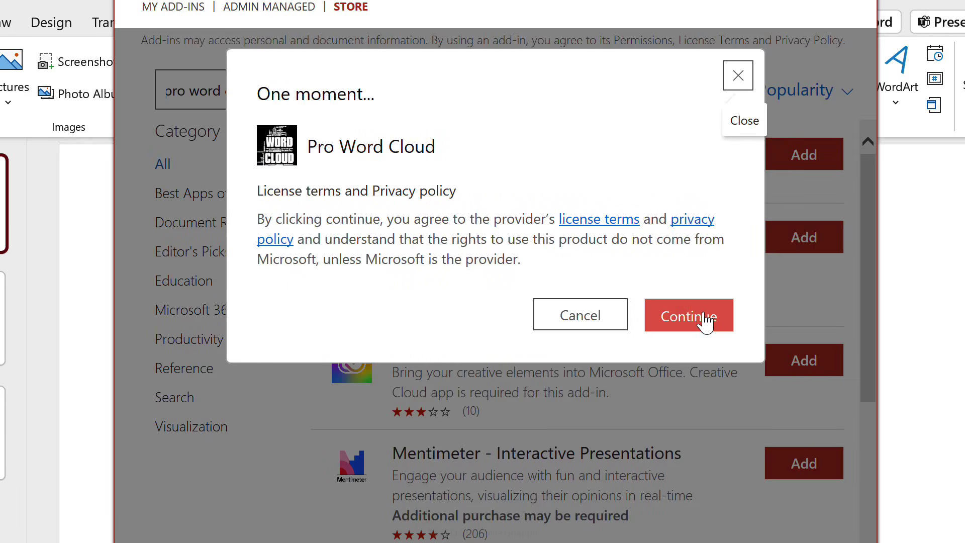
Step: Accept the Pro Word Cloud license and launch it from My Add-ins
{"action": "left_click", "coordinate": [737, 76]}
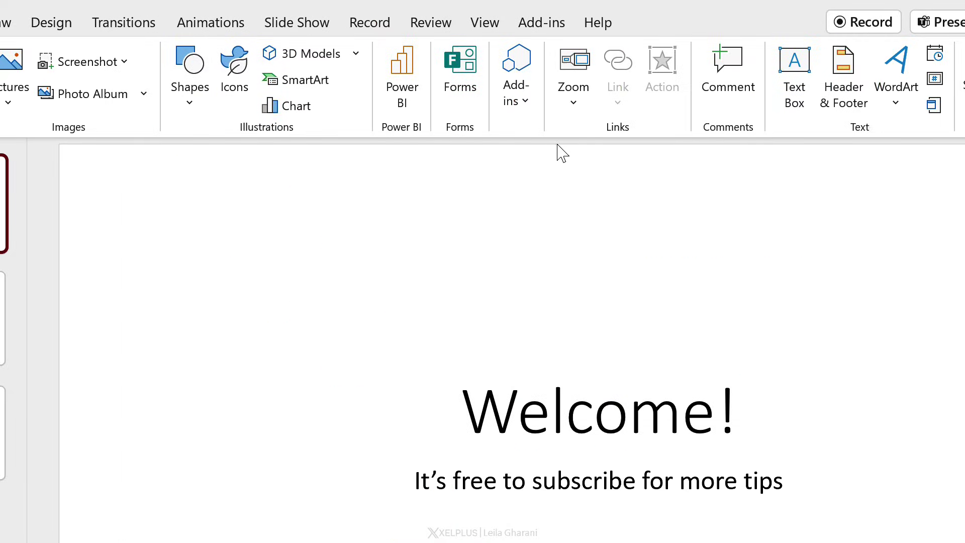
{"action": "left_click", "coordinate": [517, 106]}
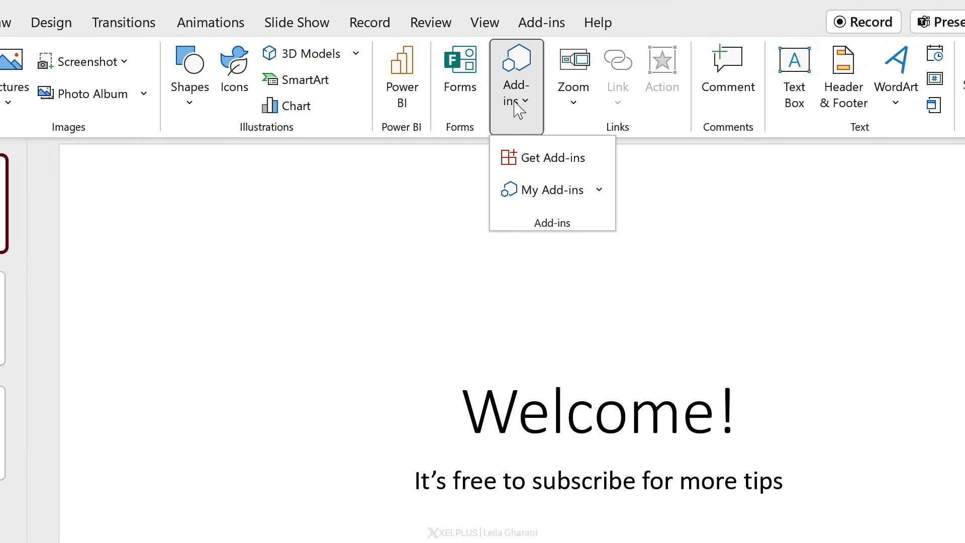
{"action": "left_click", "coordinate": [600, 190]}
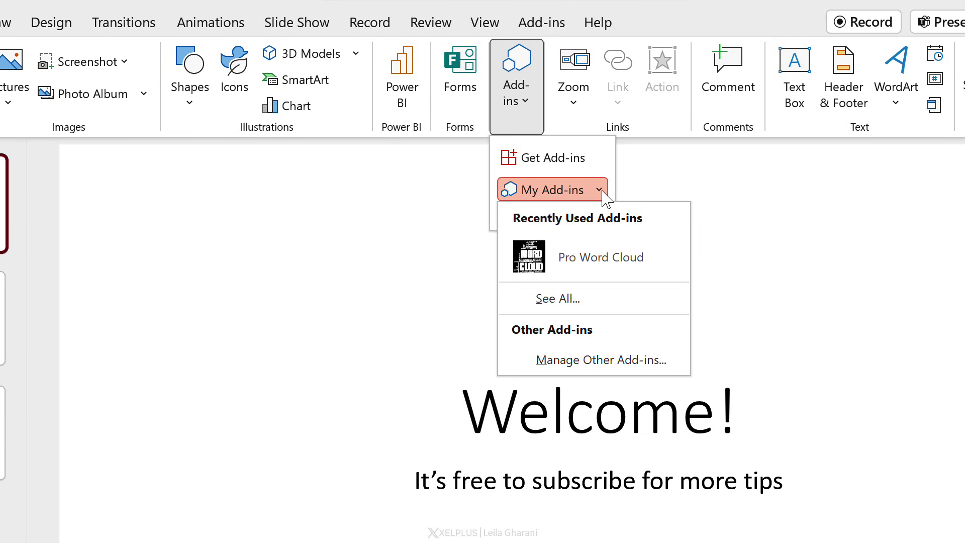
{"action": "left_click", "coordinate": [601, 265]}
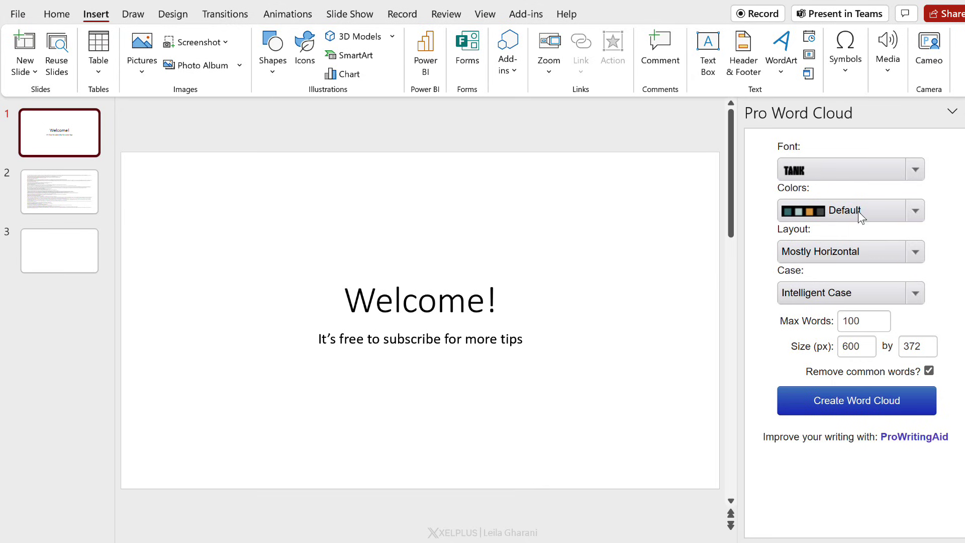
Step: Check the Colors list, keep Default, and go to slide 2
{"action": "left_click", "coordinate": [915, 212]}
{"action": "left_click", "coordinate": [917, 212]}
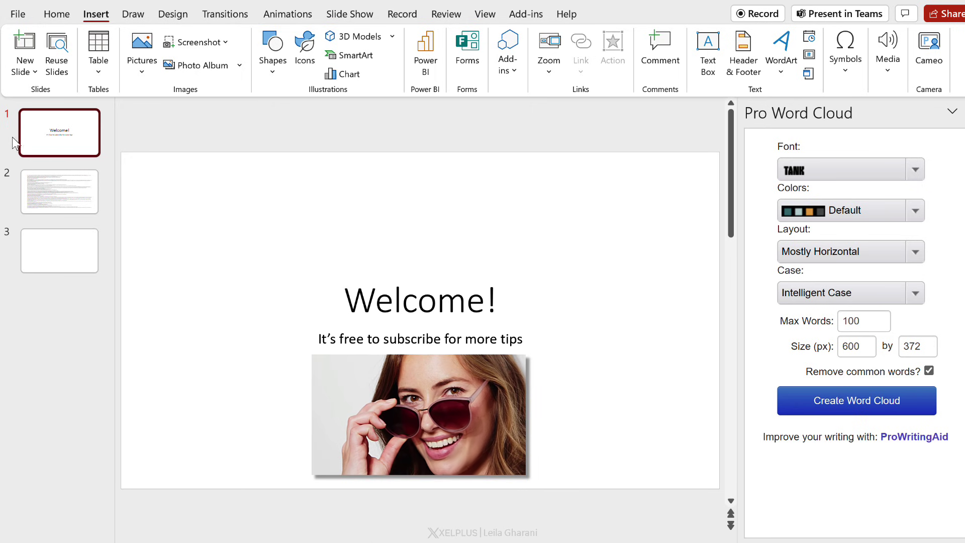
{"action": "left_click", "coordinate": [49, 203]}
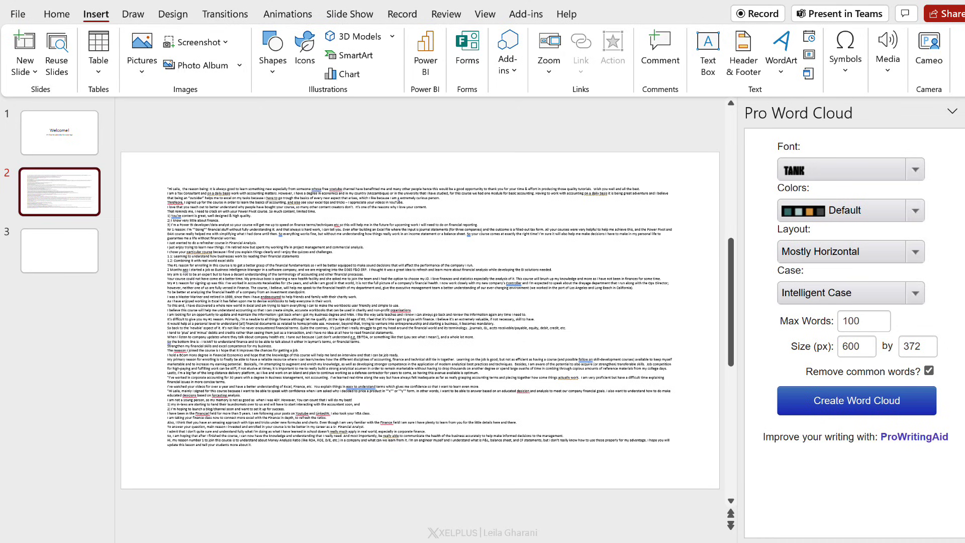
Step: Select all of slide 2's text and create a word cloud from it
{"action": "left_click", "coordinate": [427, 308]}
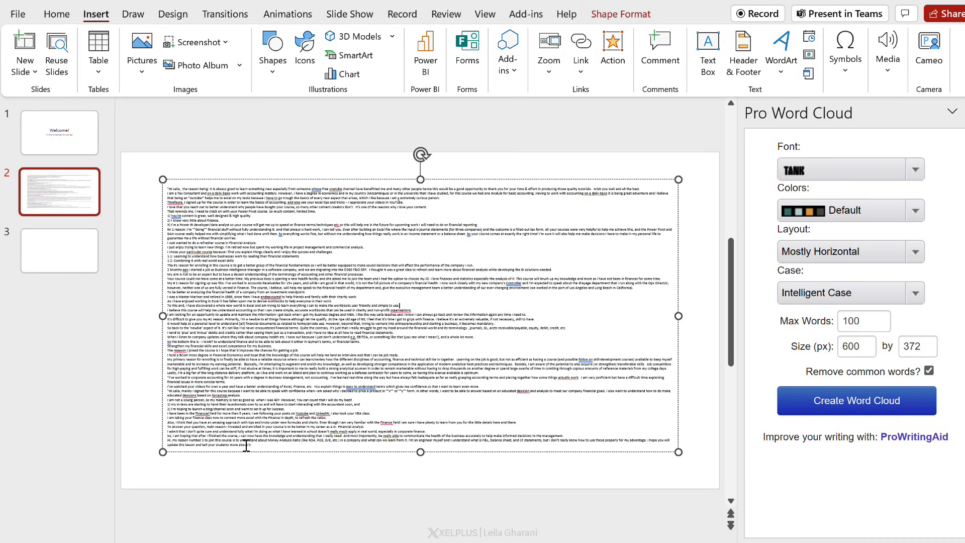
{"action": "left_click_drag", "start_coordinate": [256, 446], "coordinate": [164, 188]}
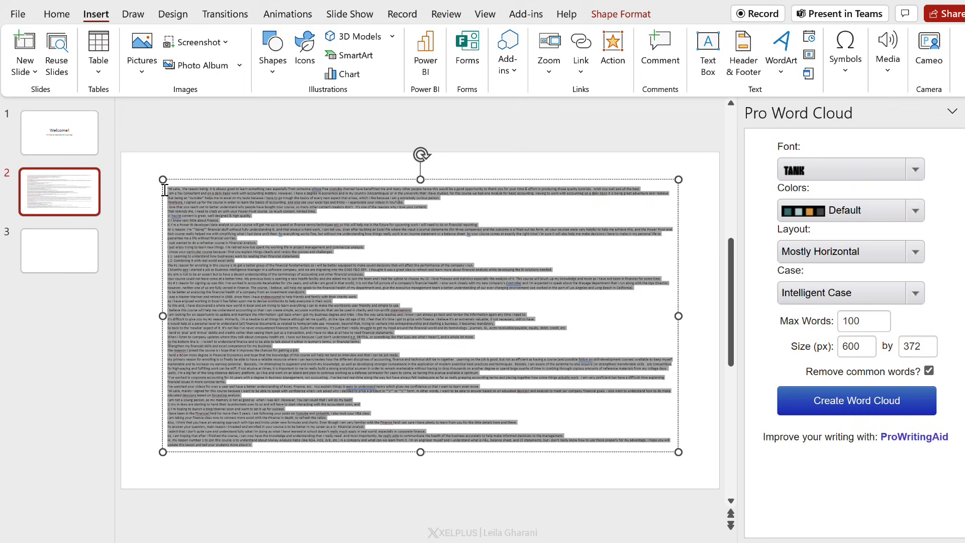
{"action": "left_click", "coordinate": [817, 398]}
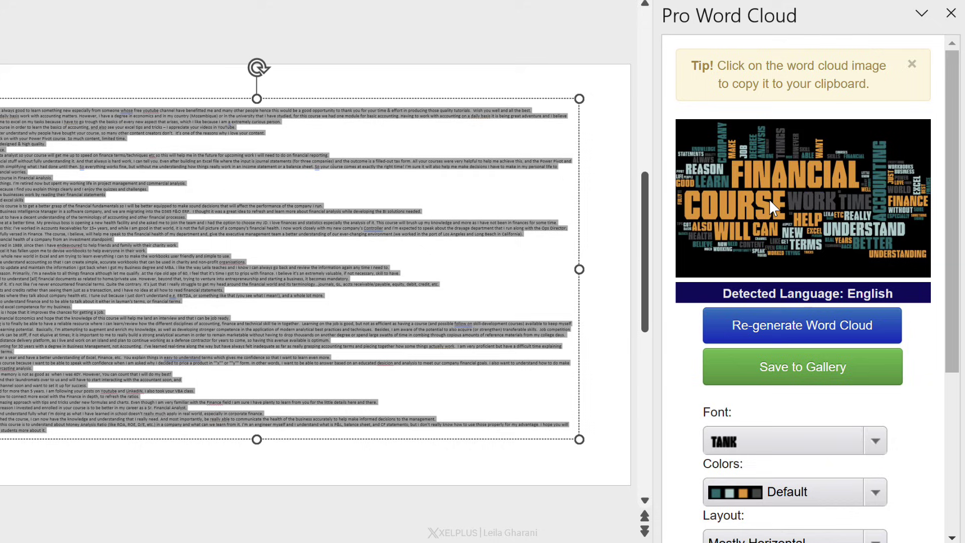
{"action": "scroll", "coordinate": [826, 226], "scroll_direction": "down", "scroll_amount": 2}
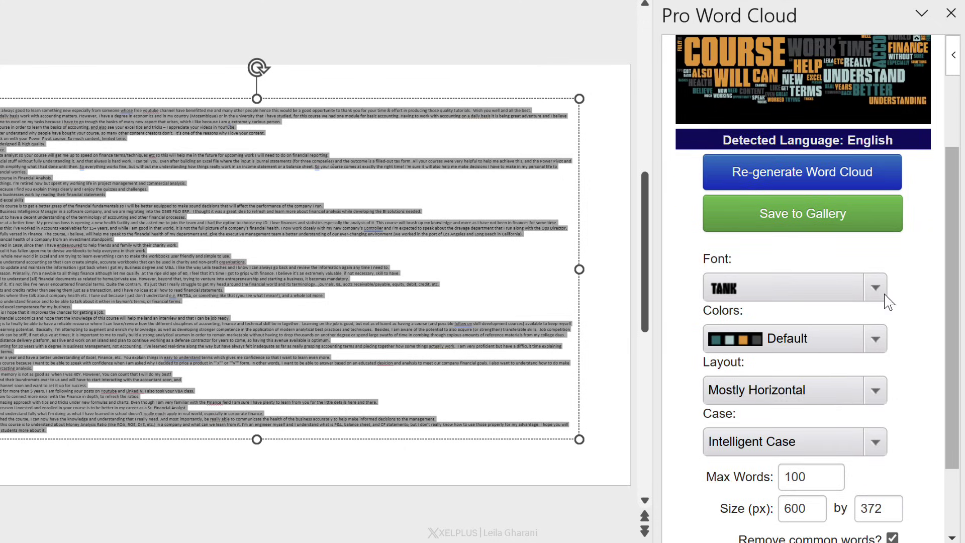
Step: Regenerate the word cloud in Arial with the Sky palette and copy the image
{"action": "left_click", "coordinate": [875, 288]}
{"action": "scroll", "coordinate": [806, 373], "scroll_direction": "up", "scroll_amount": 1}
{"action": "scroll", "coordinate": [807, 375], "scroll_direction": "up", "scroll_amount": 5}
{"action": "scroll", "coordinate": [806, 374], "scroll_direction": "up", "scroll_amount": 3}
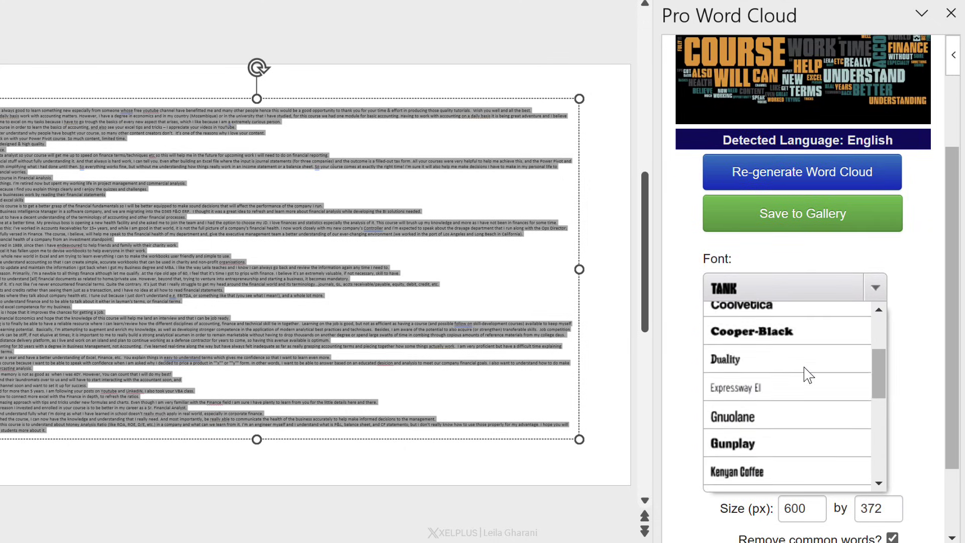
{"action": "scroll", "coordinate": [803, 372], "scroll_direction": "up", "scroll_amount": 3}
{"action": "left_click", "coordinate": [749, 318]}
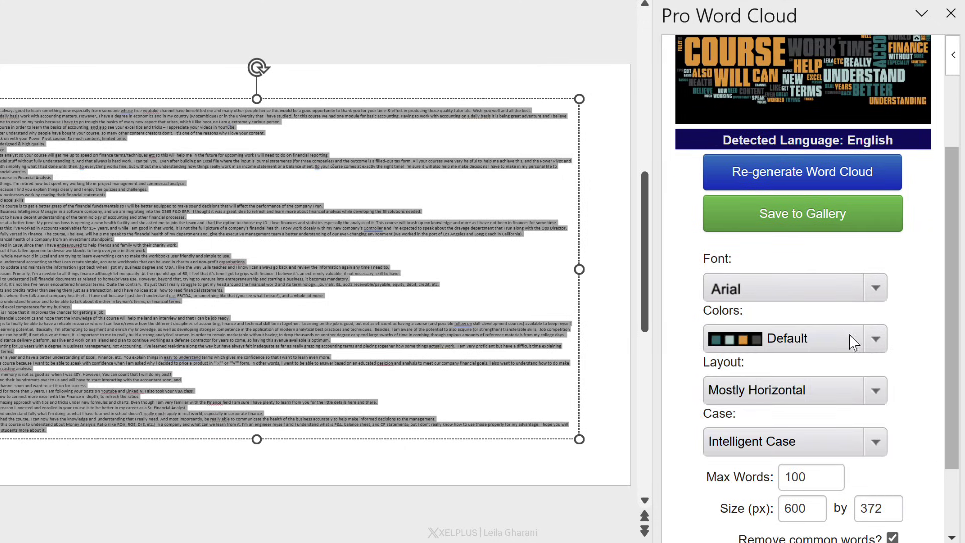
{"action": "left_click", "coordinate": [875, 340]}
{"action": "scroll", "coordinate": [822, 376], "scroll_direction": "down", "scroll_amount": 2}
{"action": "scroll", "coordinate": [821, 423], "scroll_direction": "down", "scroll_amount": 2}
{"action": "scroll", "coordinate": [826, 439], "scroll_direction": "down", "scroll_amount": 2}
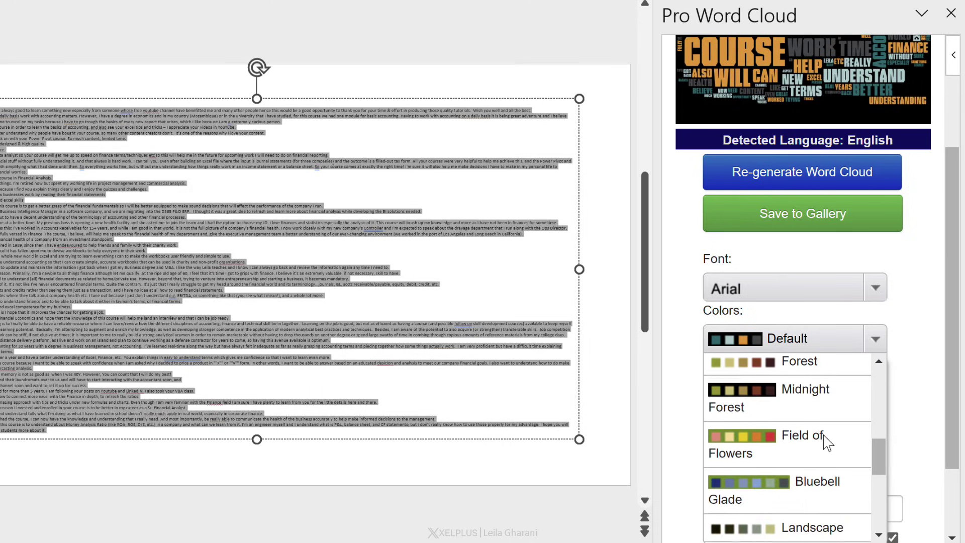
{"action": "scroll", "coordinate": [824, 445], "scroll_direction": "down", "scroll_amount": 2}
{"action": "left_click", "coordinate": [796, 528]}
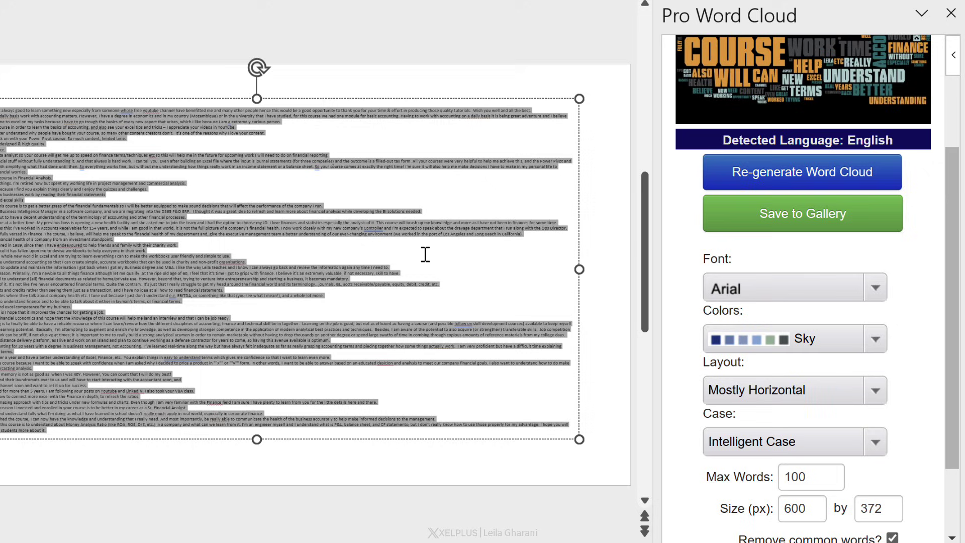
{"action": "left_click", "coordinate": [790, 183]}
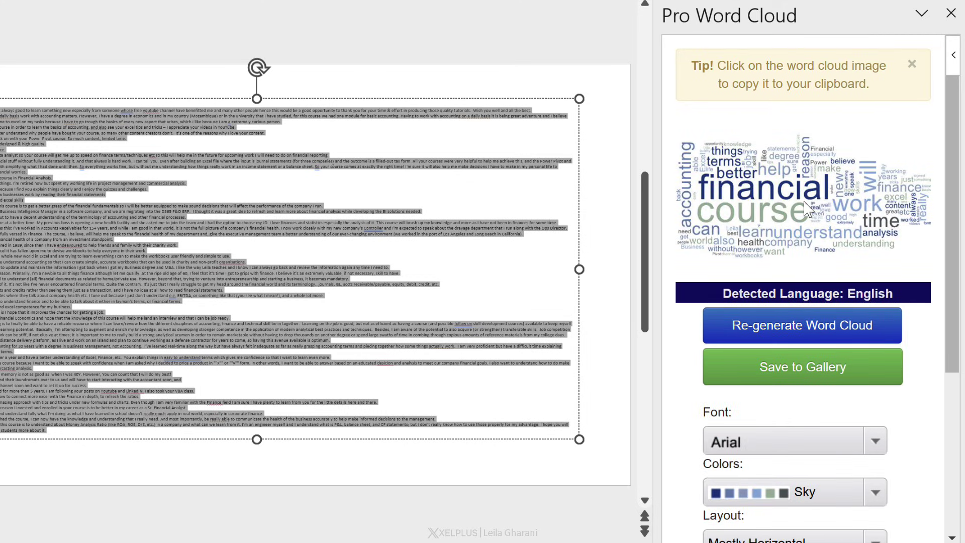
{"action": "left_click", "coordinate": [805, 201]}
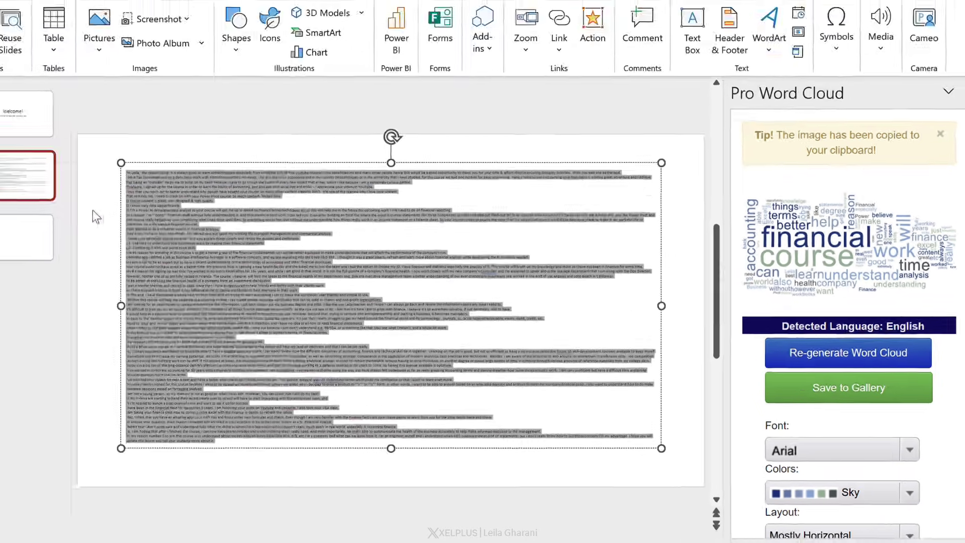
Step: Paste the word cloud onto slide 3, enlarge it, and apply a triangle-accent Designer layout
{"action": "left_click", "coordinate": [68, 262]}
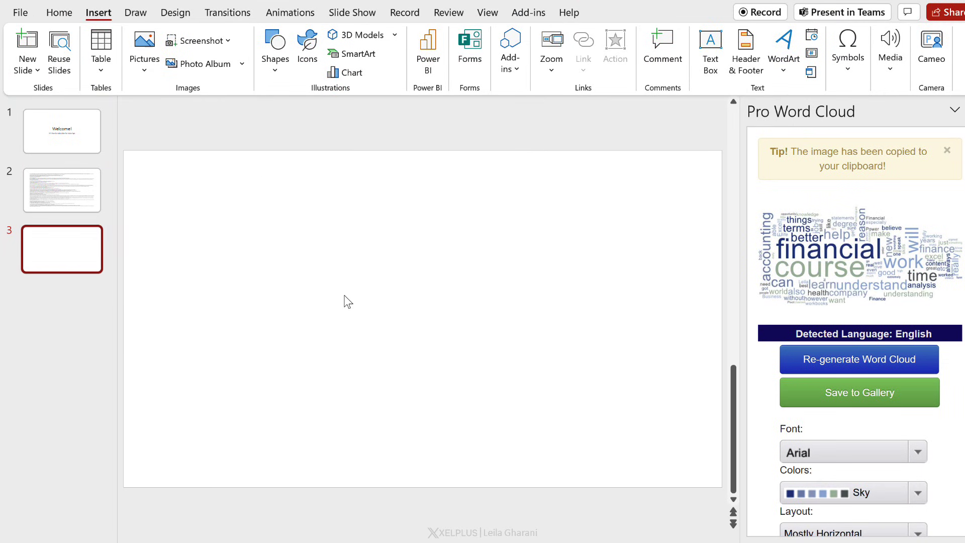
{"action": "key", "text": "ctrl+v"}
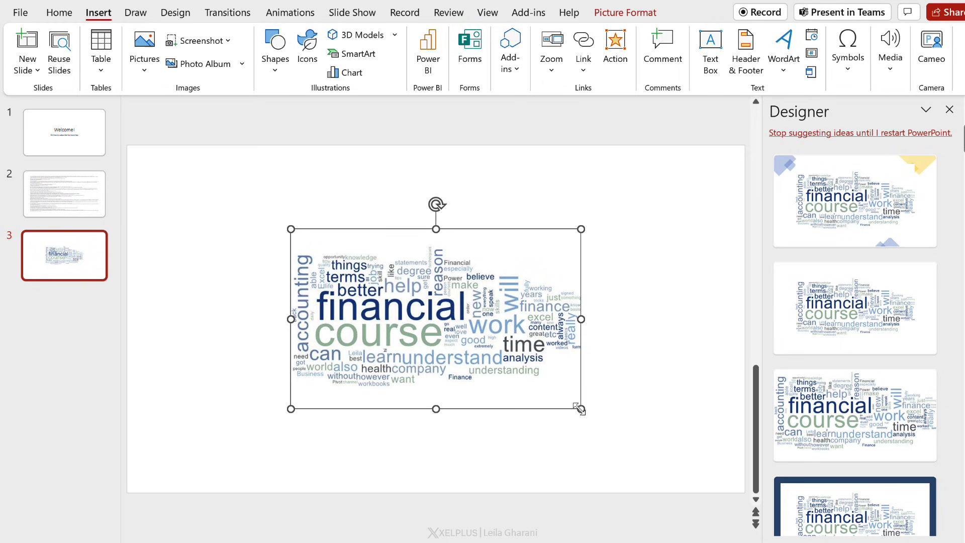
{"action": "left_click_drag", "start_coordinate": [579, 407], "coordinate": [630, 448]}
{"action": "left_click_drag", "start_coordinate": [293, 229], "coordinate": [246, 202]}
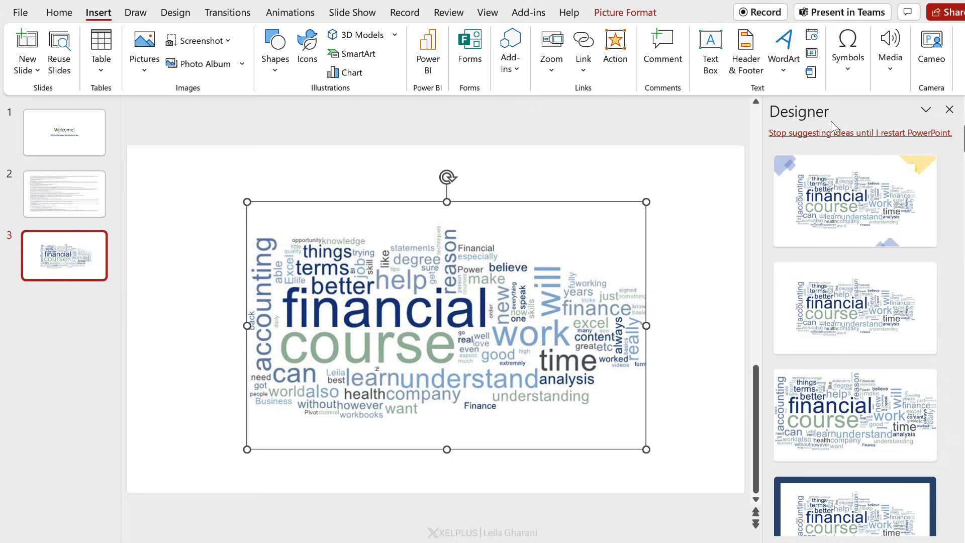
{"action": "scroll", "coordinate": [840, 237], "scroll_direction": "down", "scroll_amount": 2}
{"action": "scroll", "coordinate": [851, 234], "scroll_direction": "down", "scroll_amount": 2}
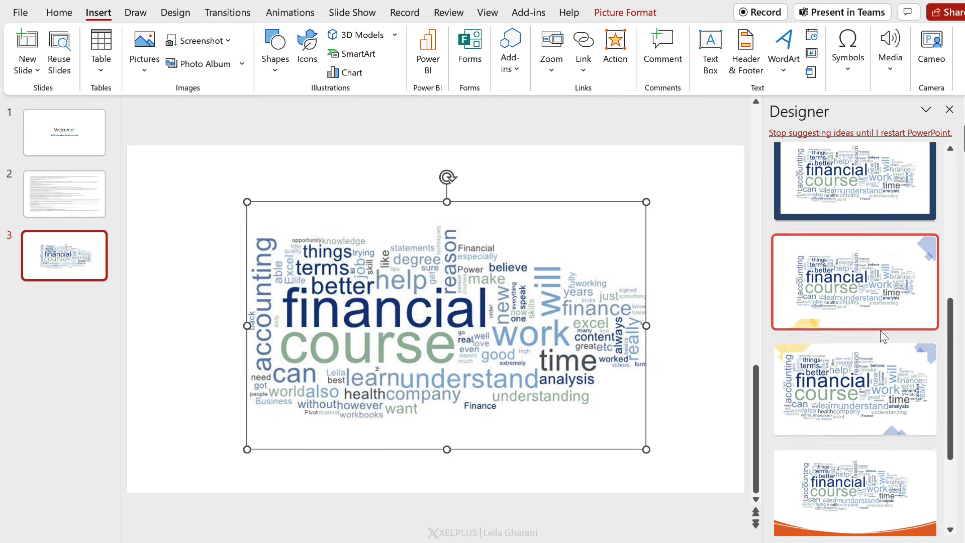
{"action": "scroll", "coordinate": [860, 230], "scroll_direction": "down", "scroll_amount": 2}
{"action": "left_click", "coordinate": [867, 230]}
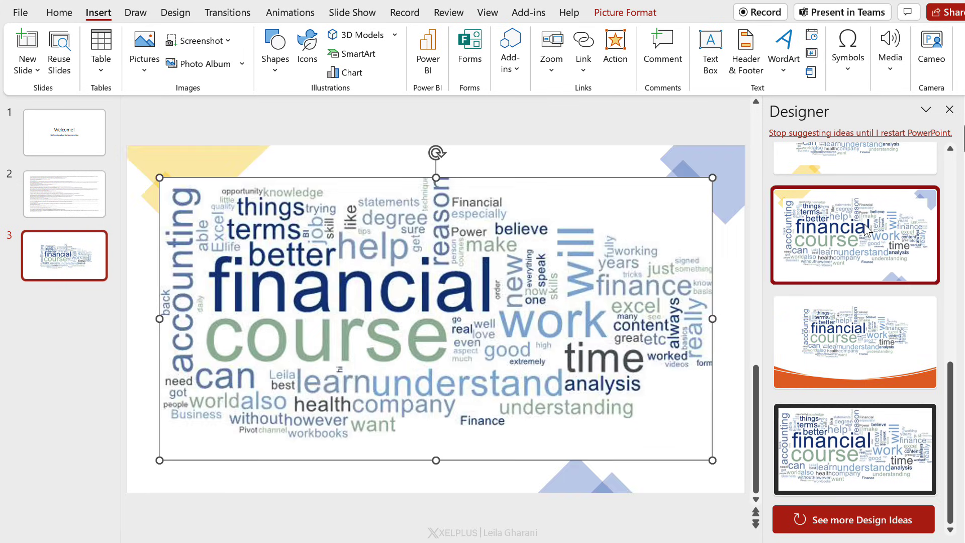
Step: Try the dark-framed design, then add Breaktime and accept its license to insert the timer
{"action": "left_click", "coordinate": [883, 456]}
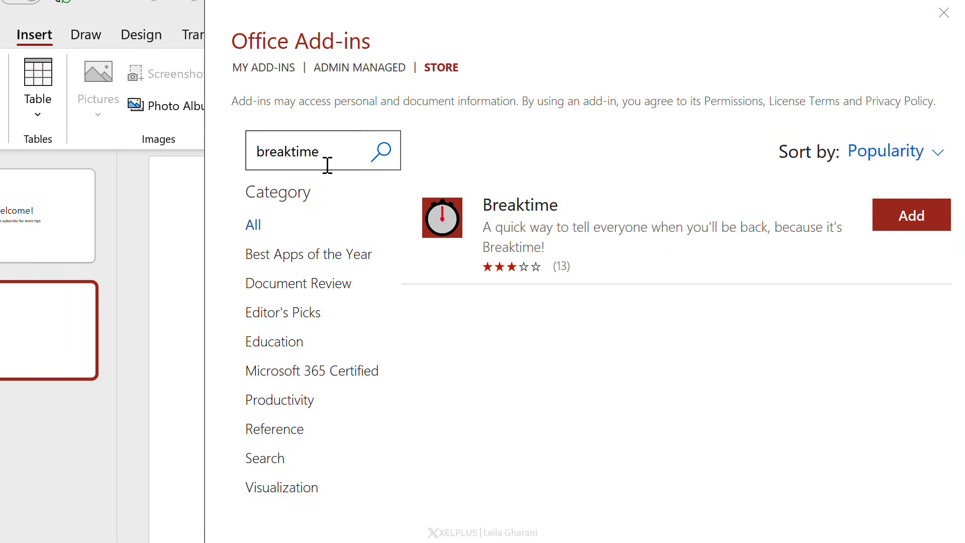
{"action": "left_click", "coordinate": [896, 225]}
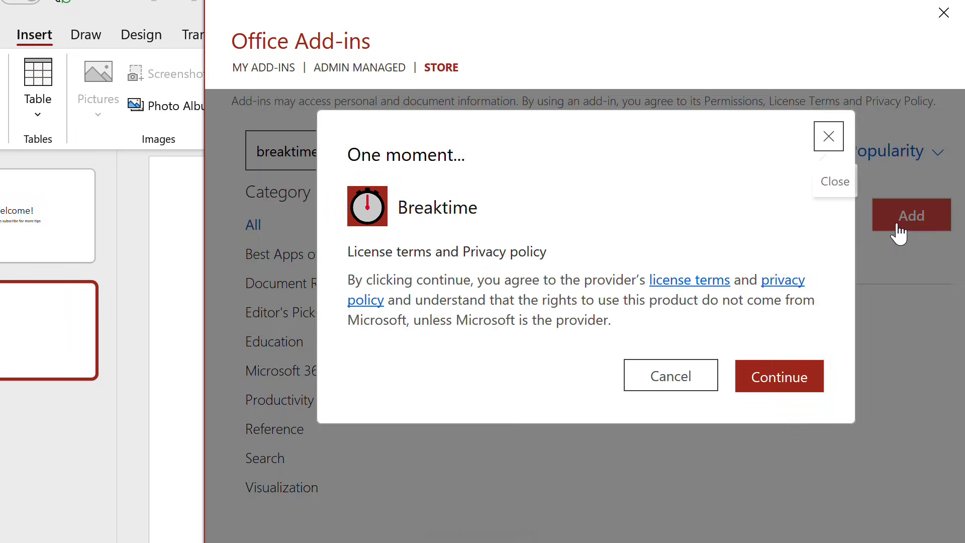
{"action": "left_click", "coordinate": [784, 383]}
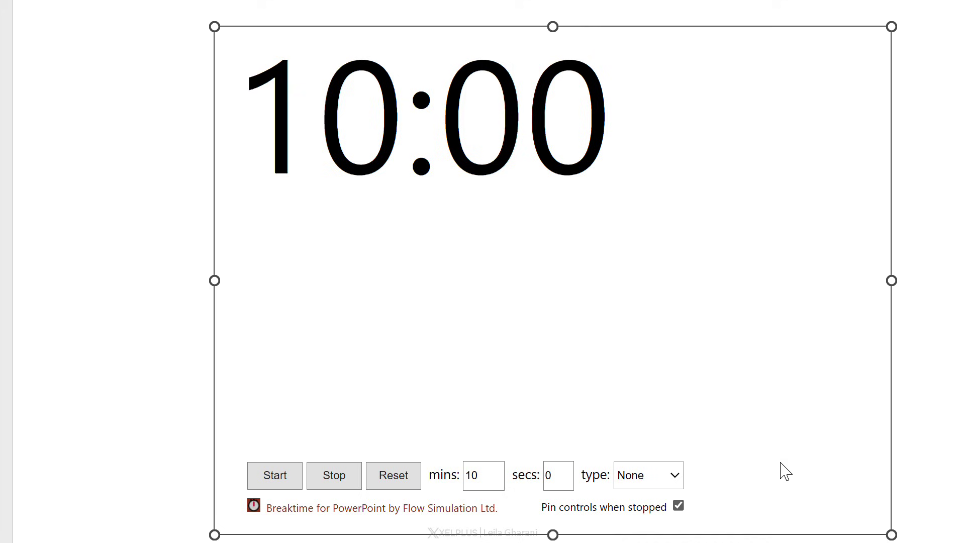
Step: Set the timer to 5 minutes with the Coffee theme and stretch it across the slide
{"action": "left_click_drag", "start_coordinate": [890, 534], "coordinate": [784, 438]}
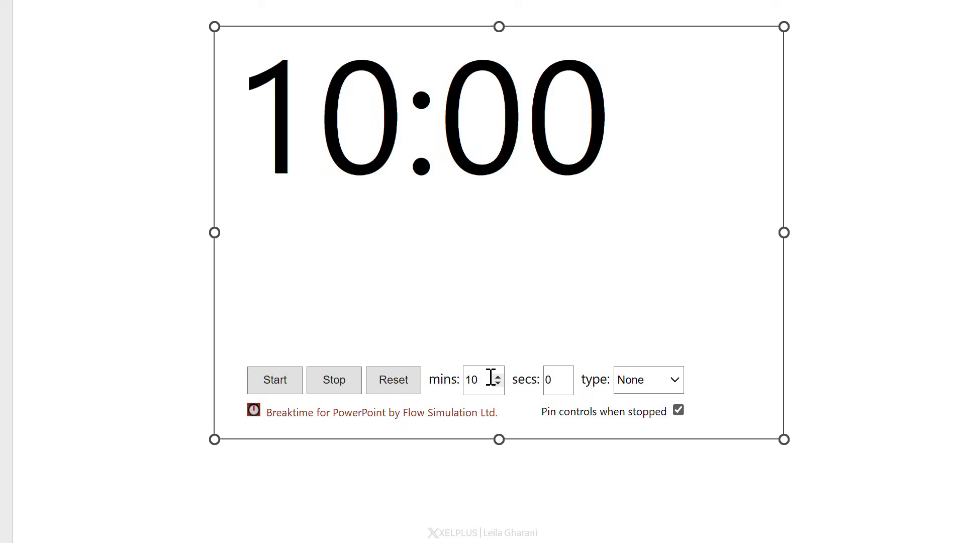
{"action": "double_click", "coordinate": [471, 380]}
{"action": "type", "text": "5"}
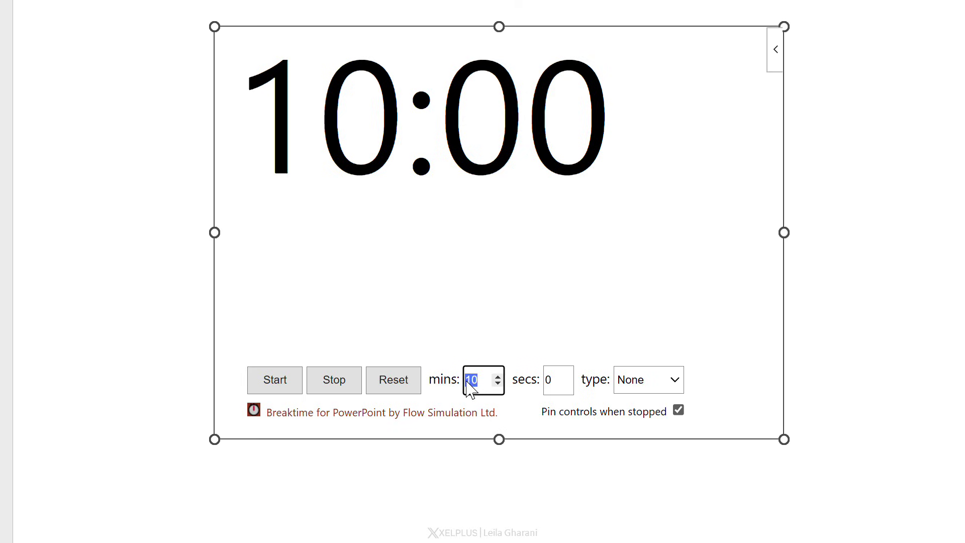
{"action": "left_click", "coordinate": [676, 381]}
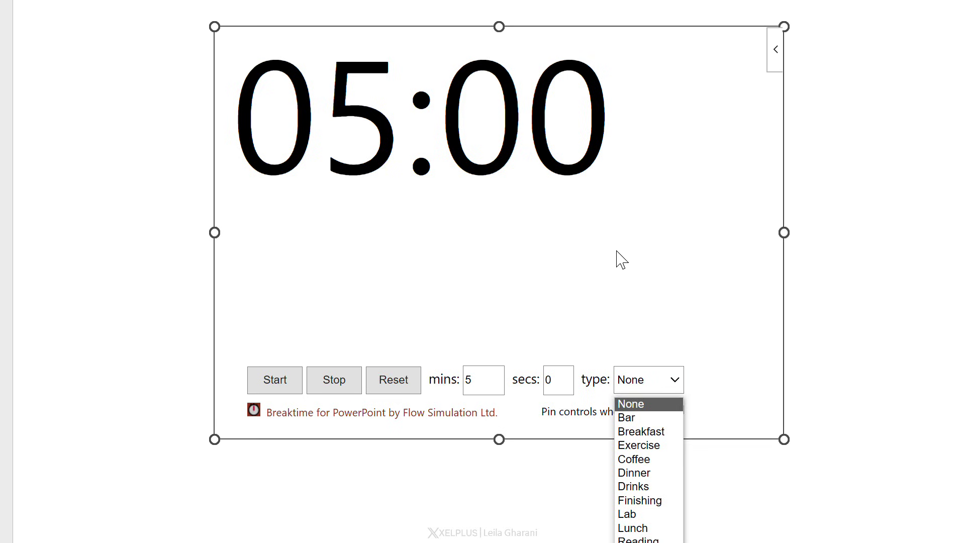
{"action": "left_click", "coordinate": [636, 459]}
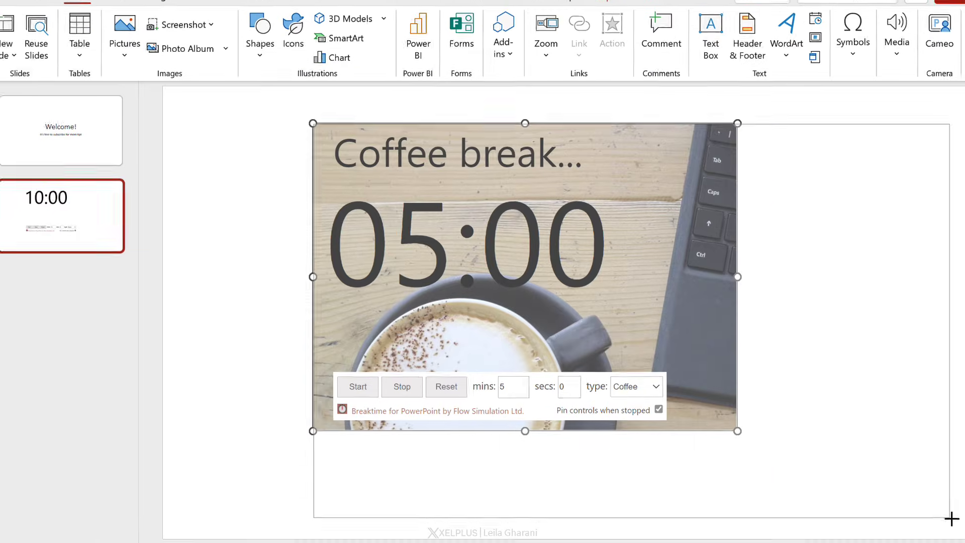
{"action": "left_click_drag", "start_coordinate": [752, 432], "coordinate": [955, 533]}
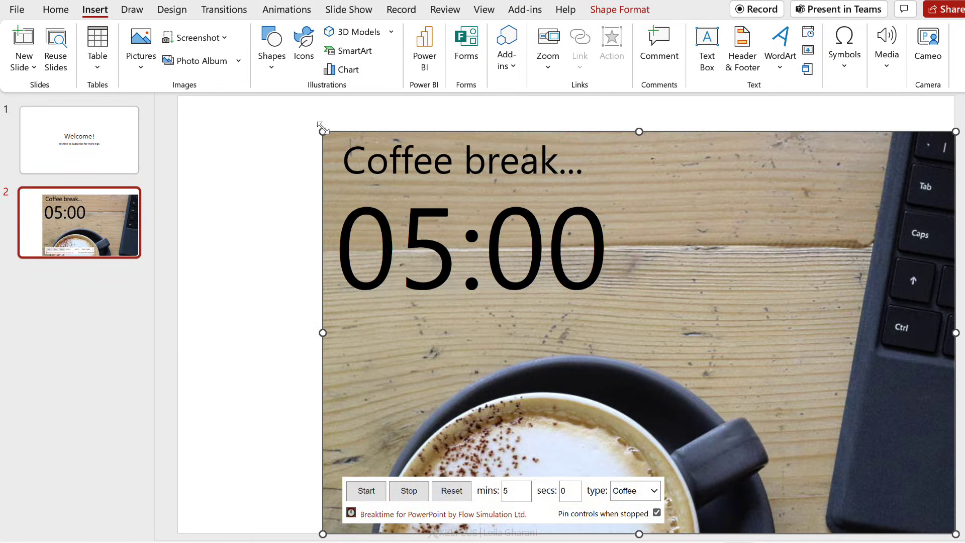
{"action": "left_click_drag", "start_coordinate": [323, 132], "coordinate": [177, 95]}
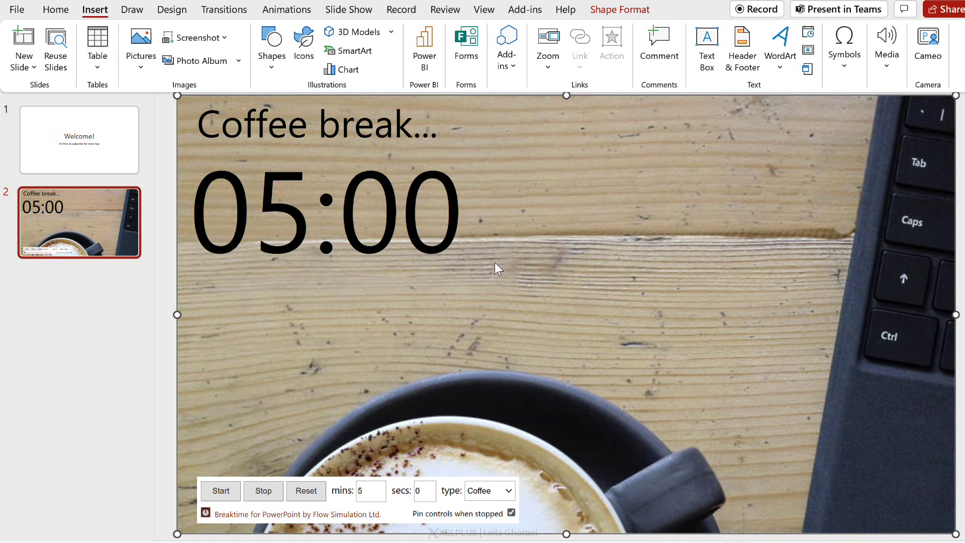
Step: Start the coffee break countdown and present the current slide
{"action": "left_click", "coordinate": [216, 494]}
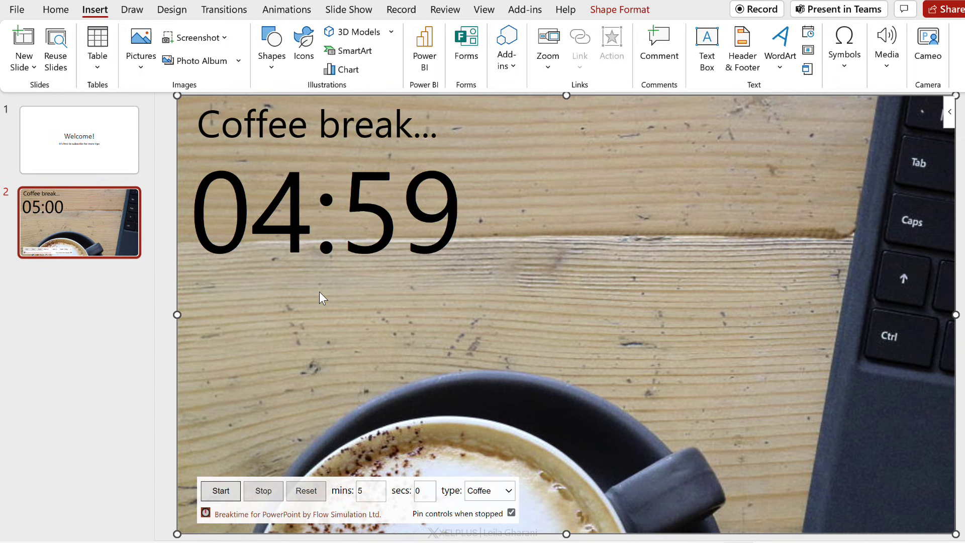
{"action": "key", "text": "shift+F5"}
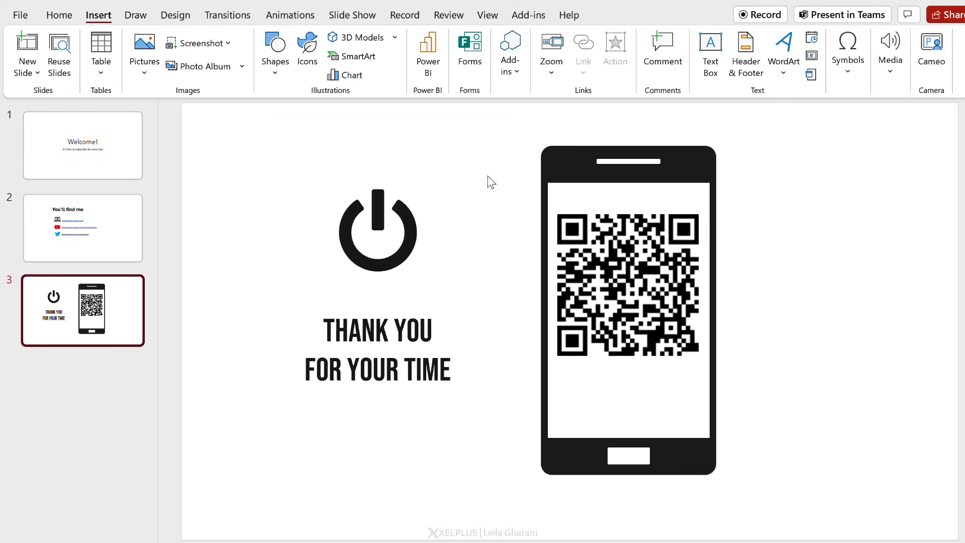
Step: Launch QR4Office from the recently used add-ins
{"action": "left_click", "coordinate": [514, 78]}
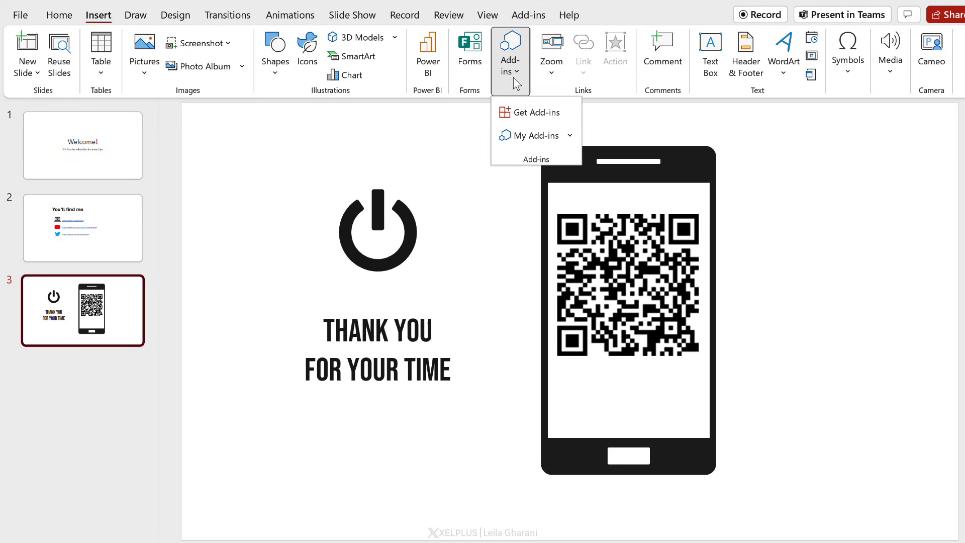
{"action": "left_click", "coordinate": [569, 136]}
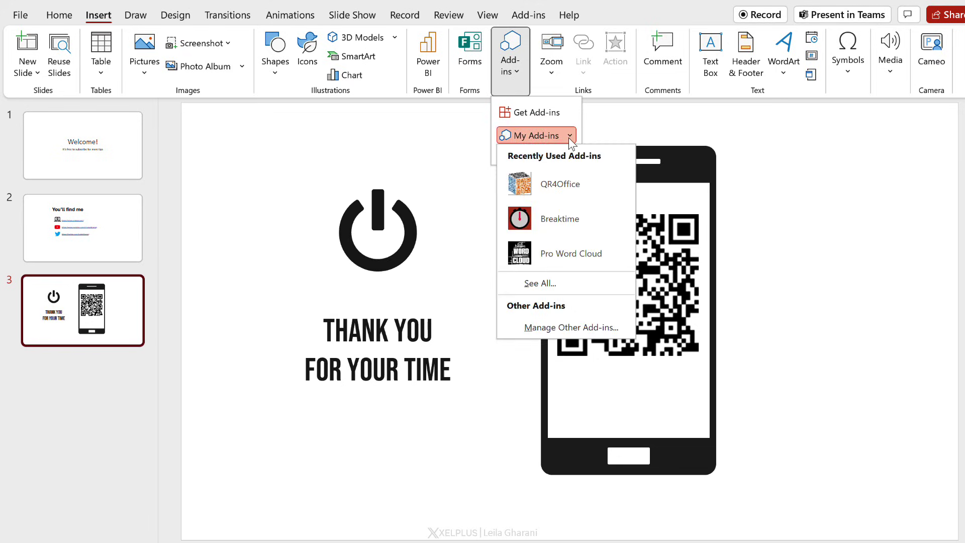
{"action": "left_click", "coordinate": [560, 188]}
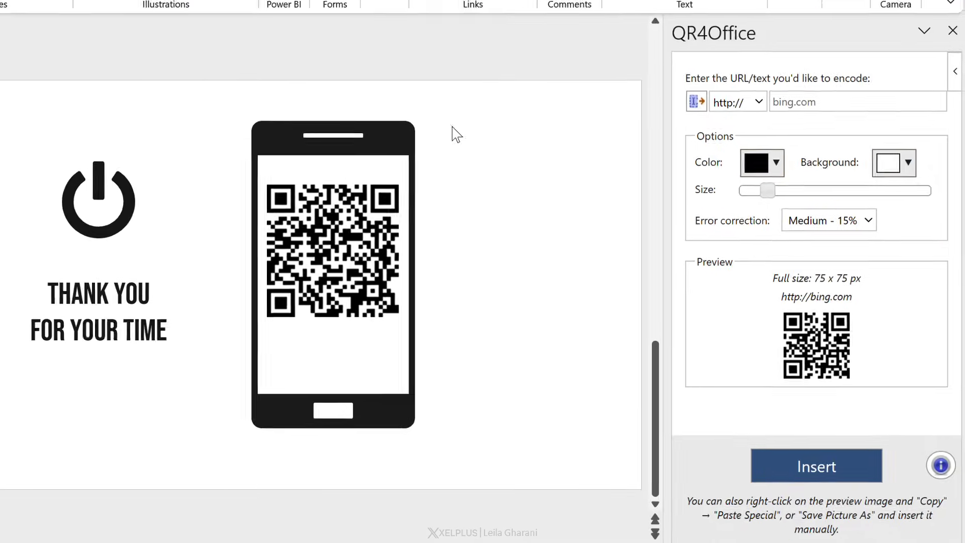
Step: Insert an enlarged QR code for pages.xelplus.com/links and move it right of the phone
{"action": "left_click", "coordinate": [800, 92]}
{"action": "type", "text": "pages.xelplus.com/links"}
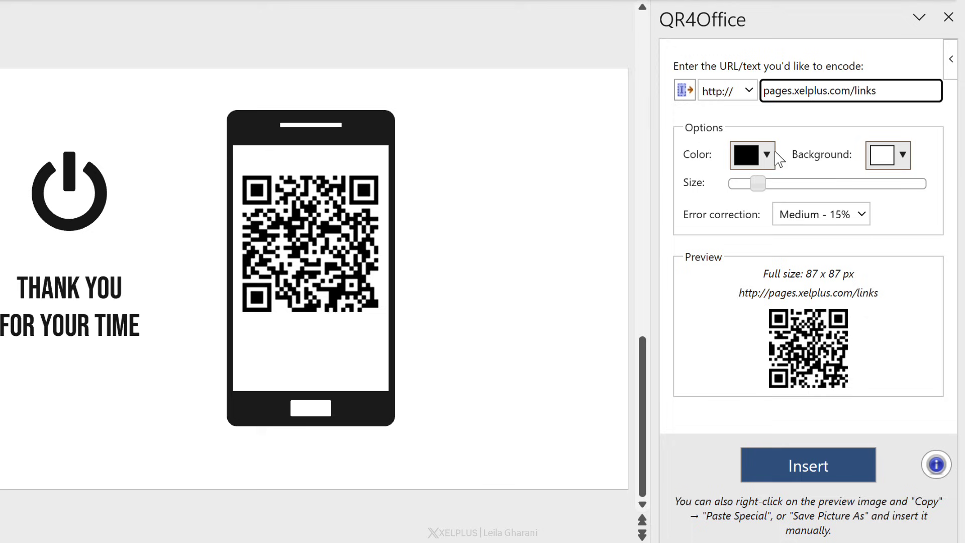
{"action": "left_click_drag", "start_coordinate": [758, 184], "coordinate": [786, 184]}
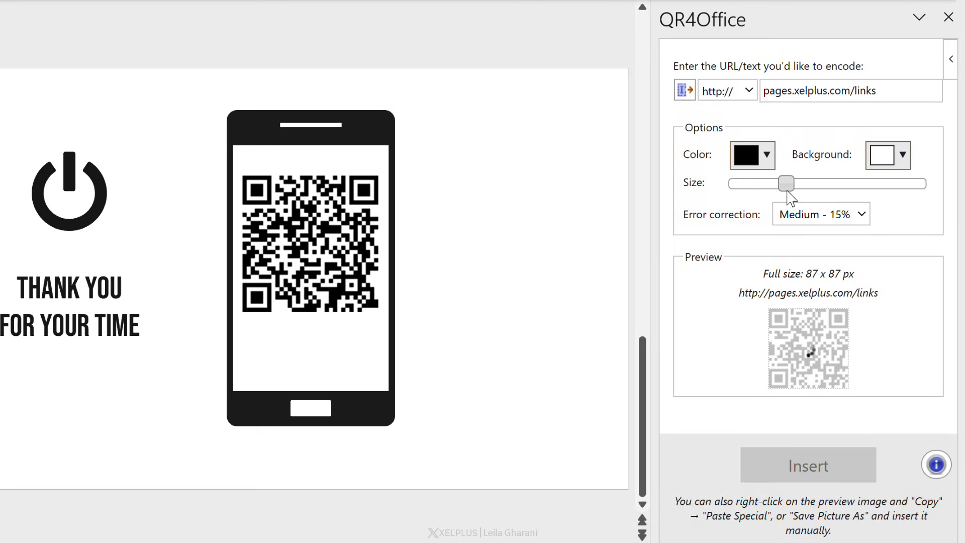
{"action": "left_click", "coordinate": [810, 471]}
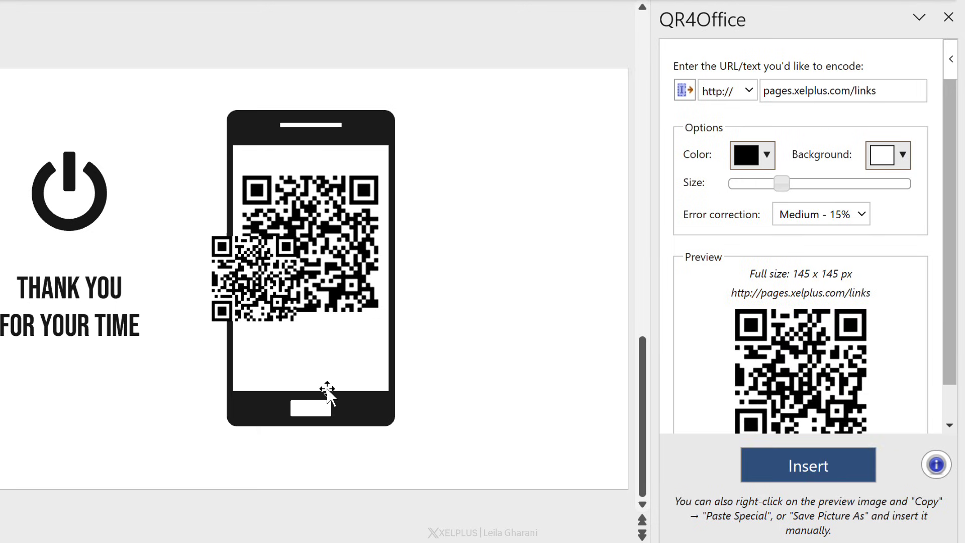
{"action": "mouse_move", "coordinate": [260, 311]}
{"action": "left_mouse_down"}
{"action": "mouse_move", "coordinate": [451, 302]}
{"action": "mouse_move", "coordinate": [501, 251]}
{"action": "mouse_move", "coordinate": [551, 307]}
{"action": "left_mouse_up"}
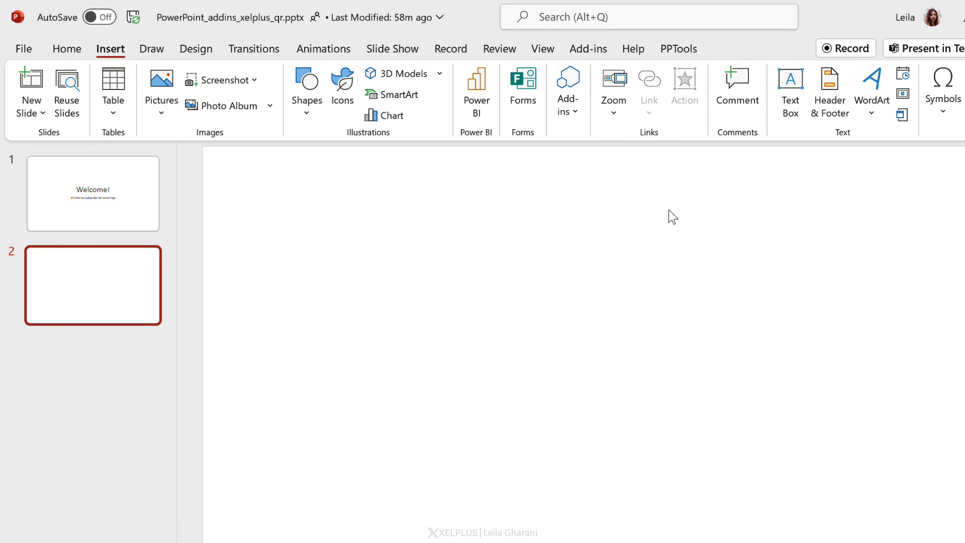
Step: Find Mentimeter in the add-in store, add it, and accept its license
{"action": "left_click", "coordinate": [580, 108]}
{"action": "left_click", "coordinate": [578, 159]}
{"action": "left_click", "coordinate": [368, 108]}
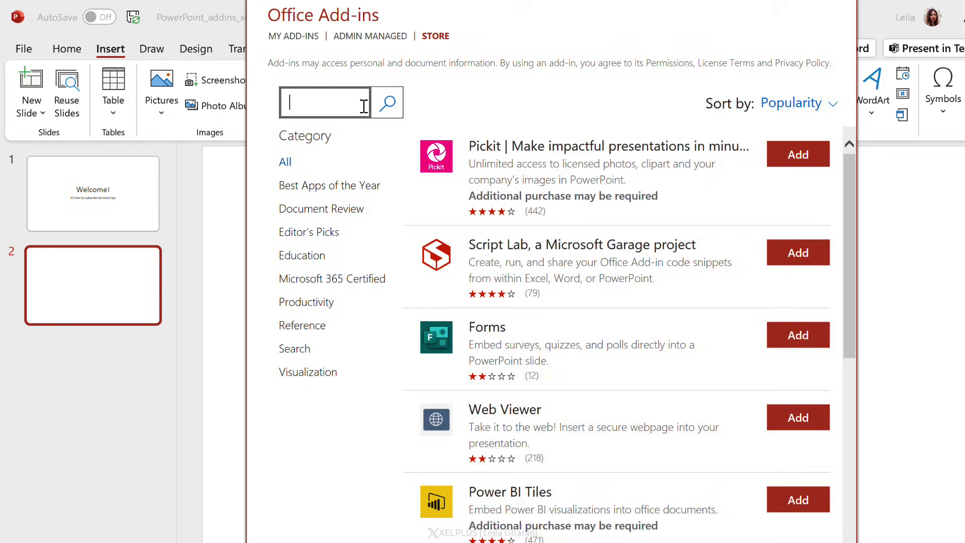
{"action": "type", "text": "mentimeter"}
{"action": "key", "text": "Return"}
{"action": "left_click", "coordinate": [813, 154]}
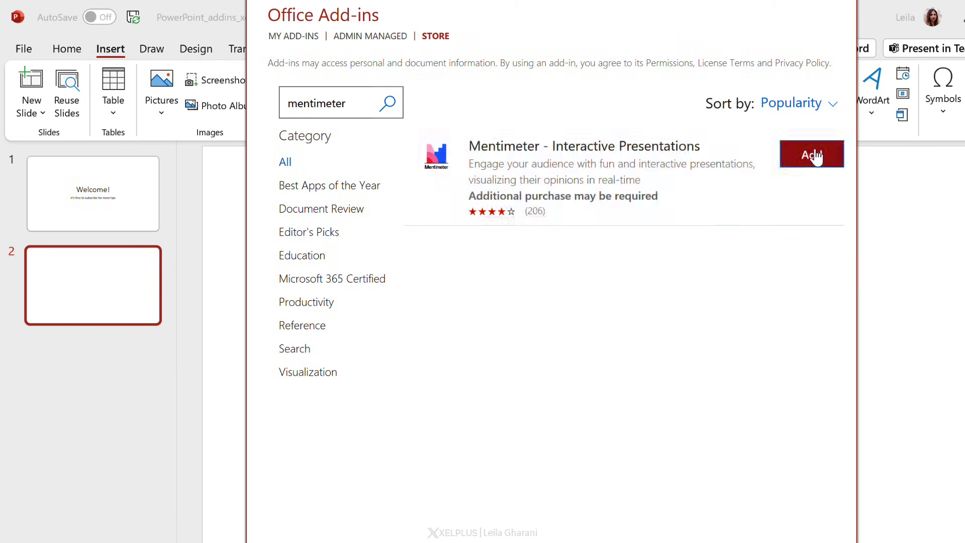
{"action": "left_click", "coordinate": [718, 292]}
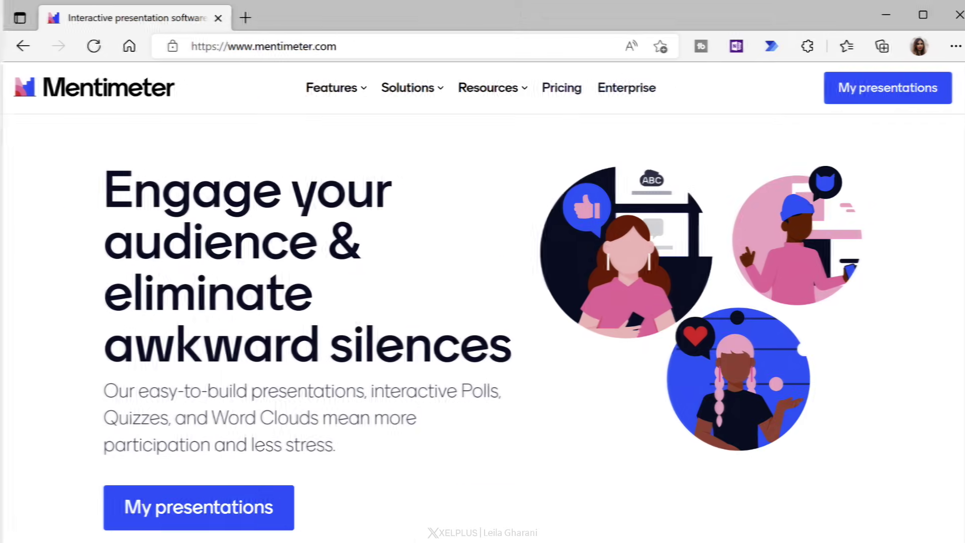
Step: Open Scale Ranking from My presentations, present it full-screen, and select its URL
{"action": "left_click", "coordinate": [877, 98]}
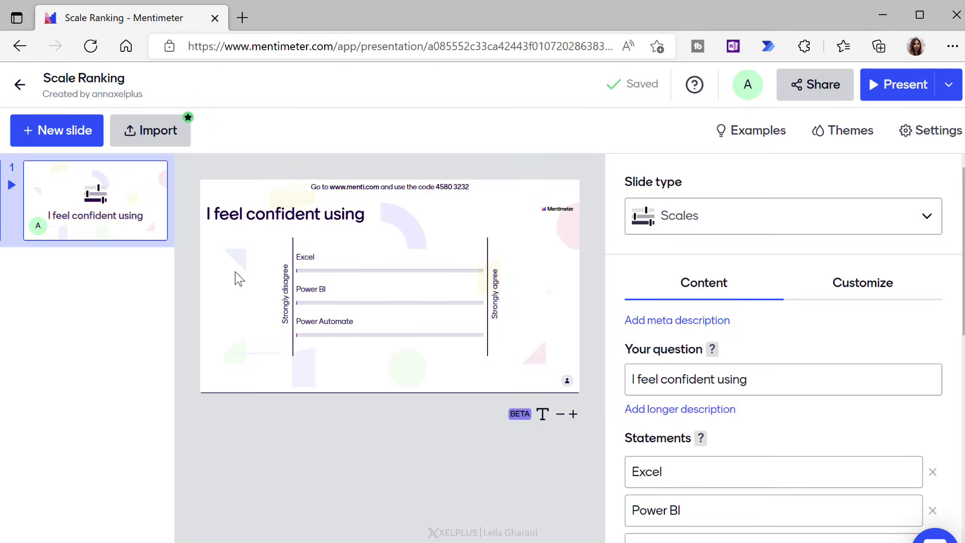
{"action": "left_click", "coordinate": [12, 185]}
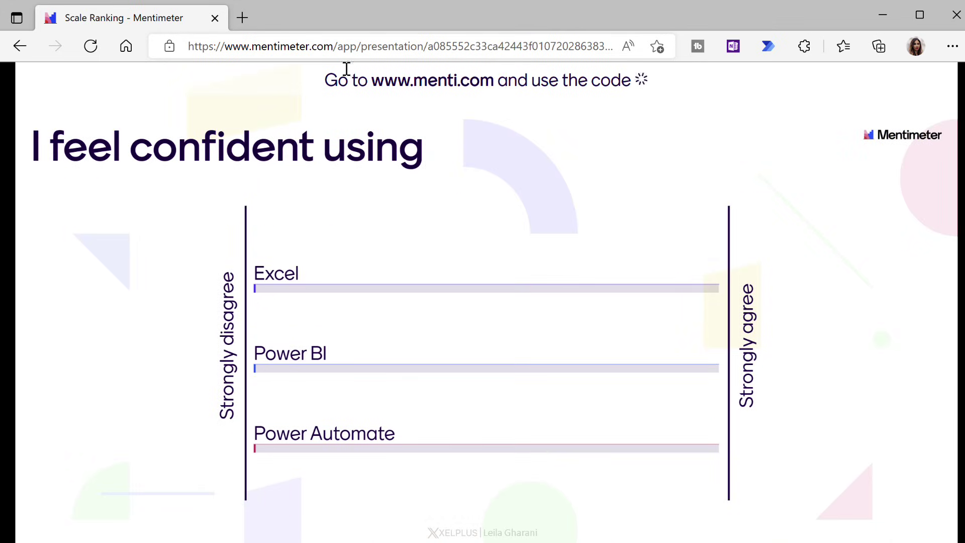
{"action": "left_click", "coordinate": [360, 45]}
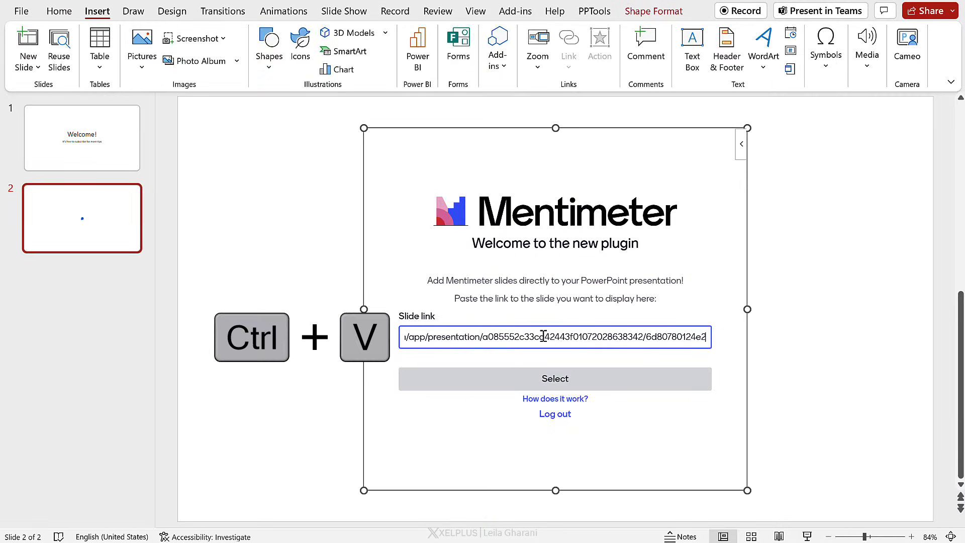
Step: Embed the 'I feel confident using' Mentimeter poll on slide 2, enlarge its frame, then delete it
{"action": "left_click", "coordinate": [570, 379]}
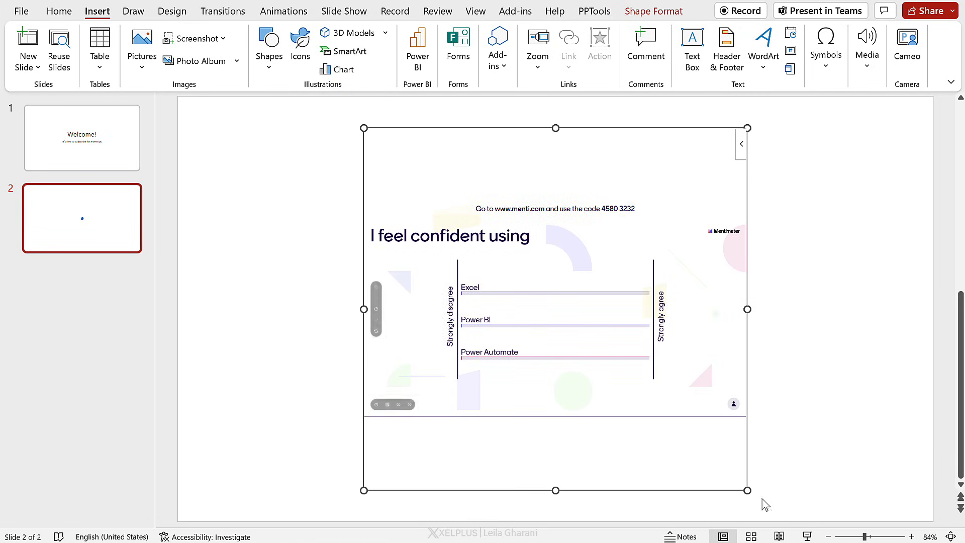
{"action": "left_click_drag", "start_coordinate": [748, 490], "coordinate": [918, 503]}
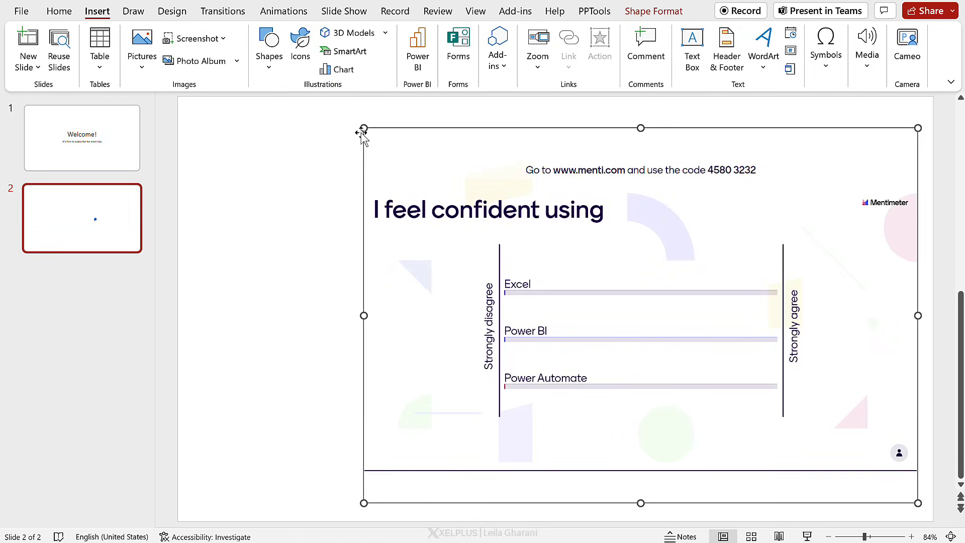
{"action": "left_click_drag", "start_coordinate": [363, 128], "coordinate": [201, 110]}
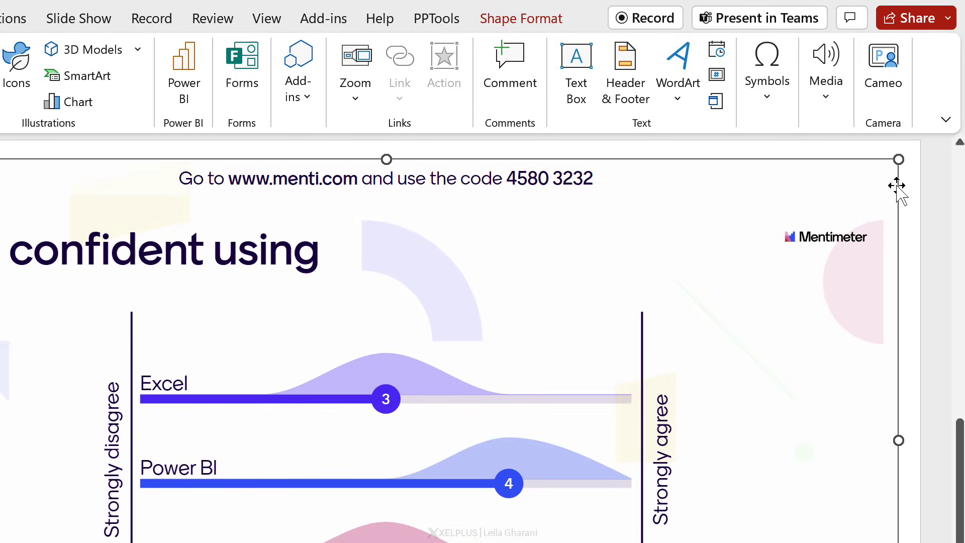
{"action": "mouse_move", "coordinate": [905, 143]}
{"action": "left_click", "coordinate": [891, 192]}
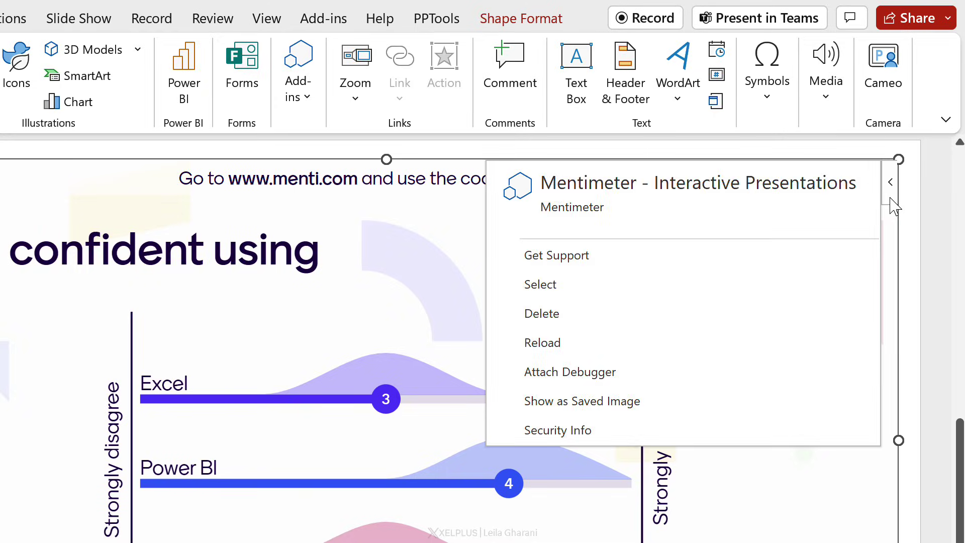
{"action": "left_click", "coordinate": [599, 325]}
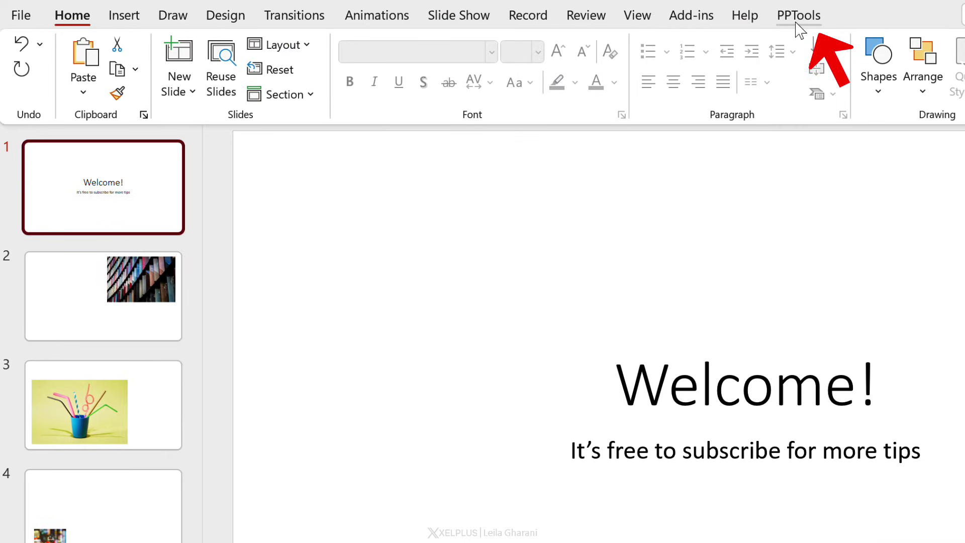
Step: Show the THOR add-in commands, browse slides 2–4, and shift and shrink the building picture
{"action": "left_click", "coordinate": [798, 15]}
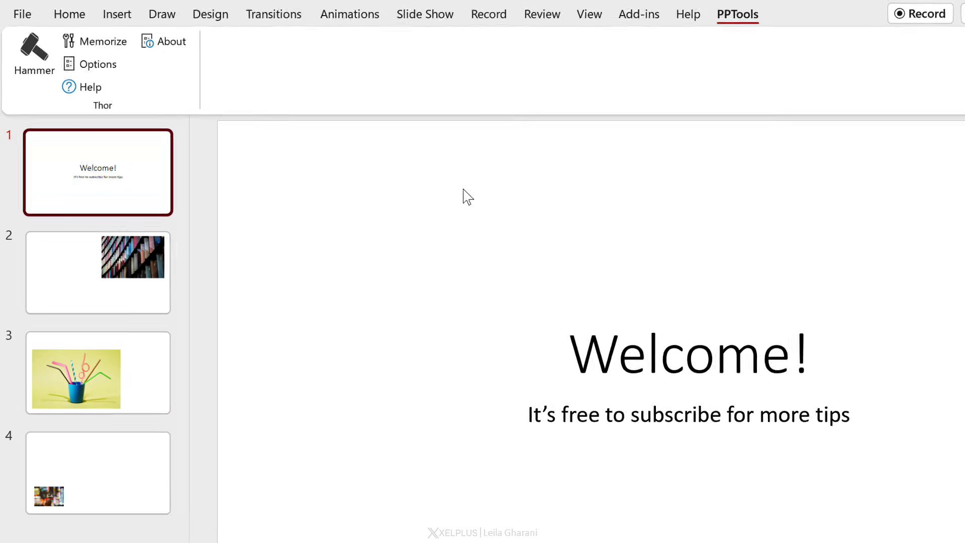
{"action": "left_click", "coordinate": [114, 234]}
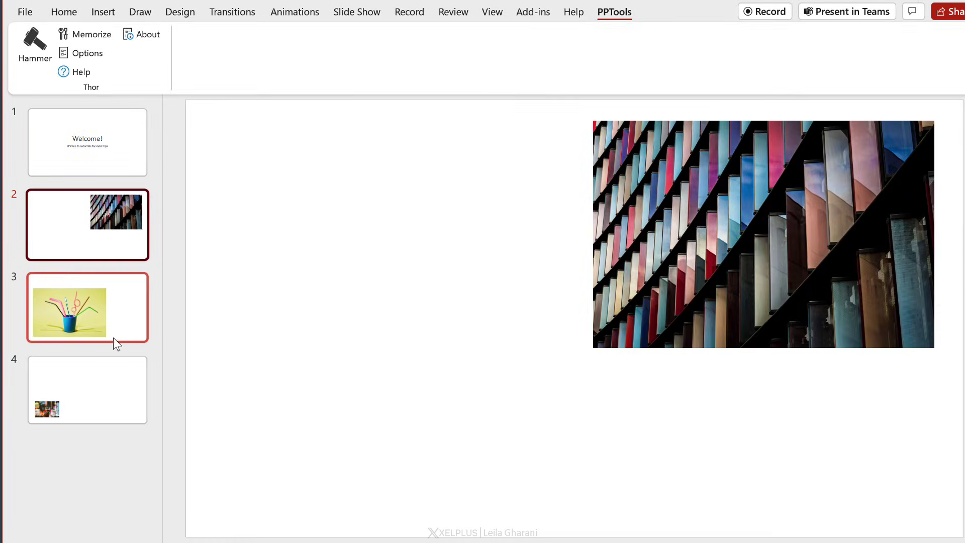
{"action": "left_click", "coordinate": [102, 302]}
{"action": "left_click", "coordinate": [97, 397]}
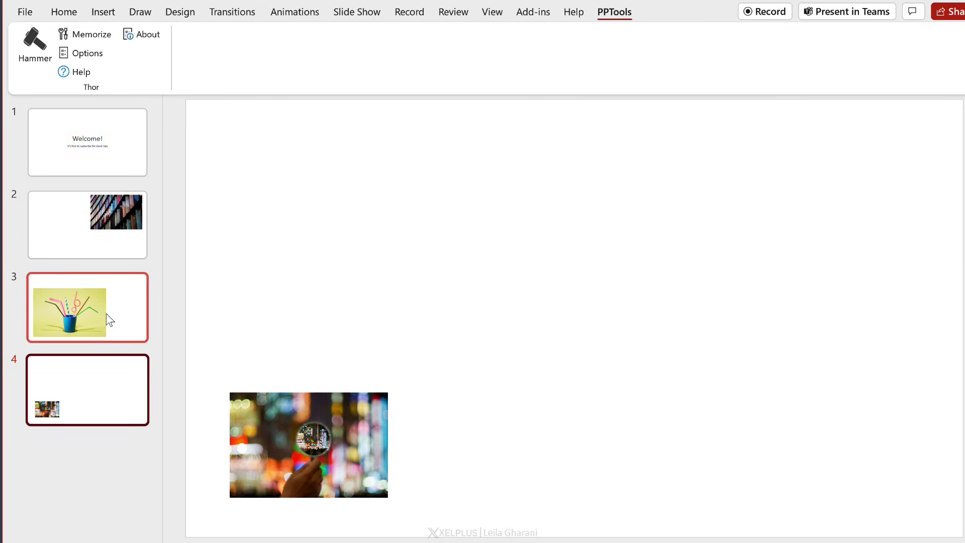
{"action": "left_click", "coordinate": [110, 245]}
{"action": "mouse_move", "coordinate": [674, 274]}
{"action": "left_mouse_down"}
{"action": "mouse_move", "coordinate": [637, 272]}
{"action": "mouse_move", "coordinate": [673, 272]}
{"action": "left_mouse_up"}
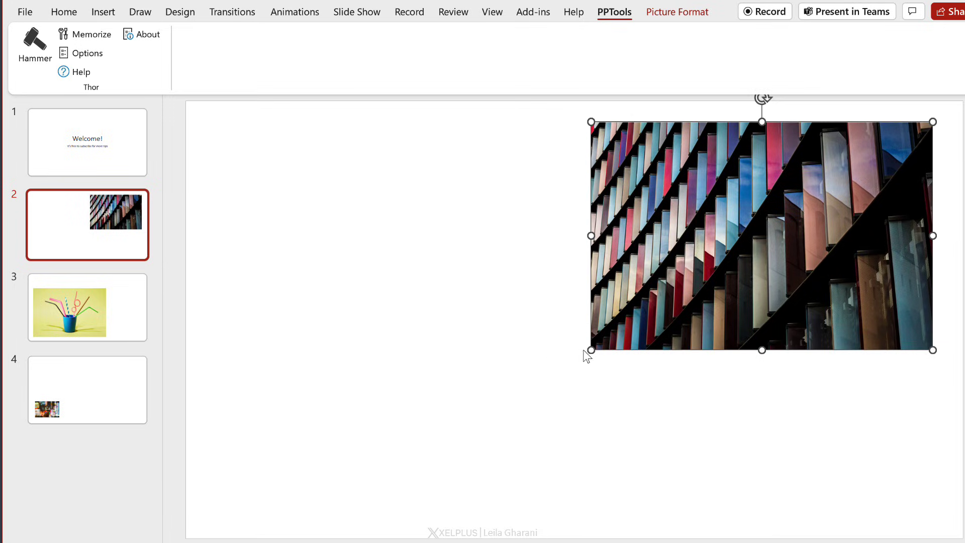
{"action": "left_click_drag", "start_coordinate": [589, 349], "coordinate": [649, 324]}
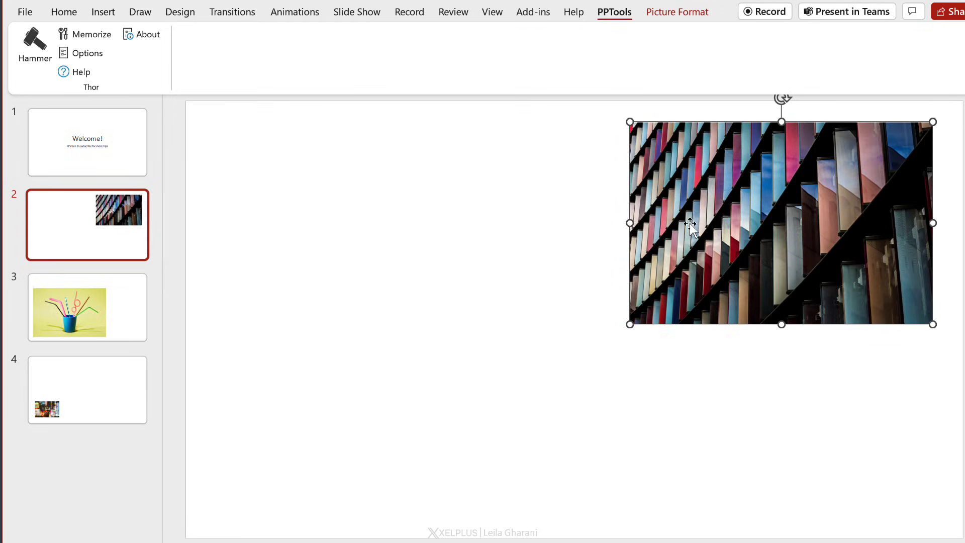
Step: Review slides 3 and 4, then select slide 2's colourful building picture
{"action": "left_click", "coordinate": [98, 326]}
{"action": "left_click", "coordinate": [98, 397]}
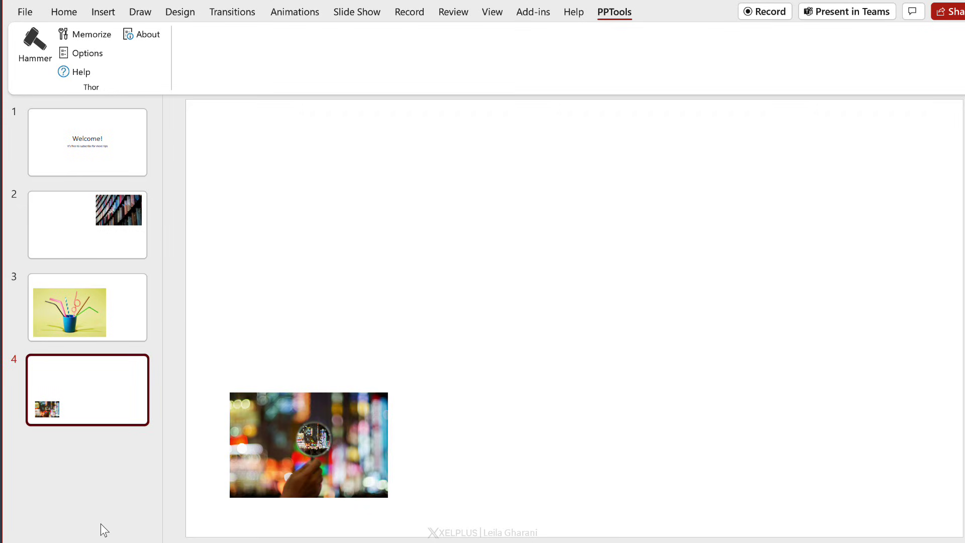
{"action": "left_click", "coordinate": [112, 239]}
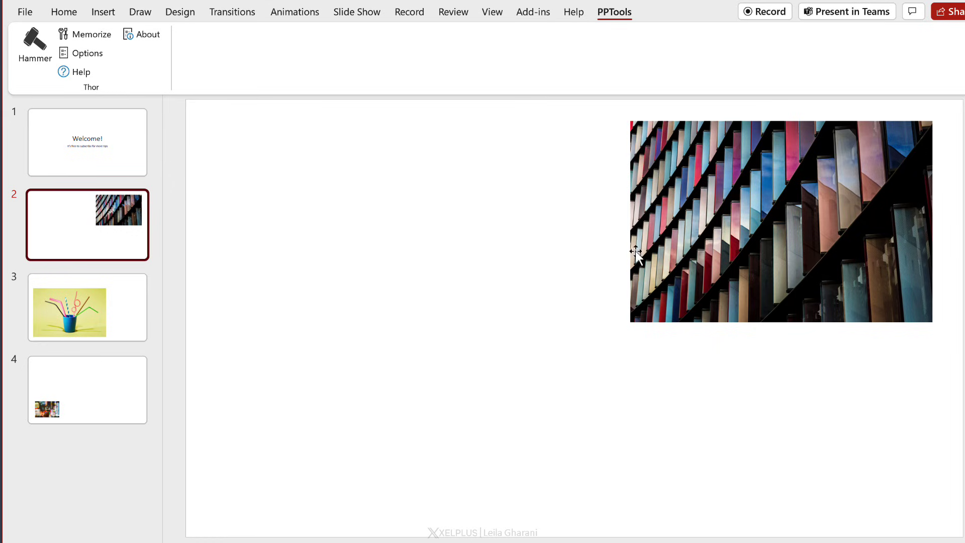
{"action": "left_click", "coordinate": [669, 245]}
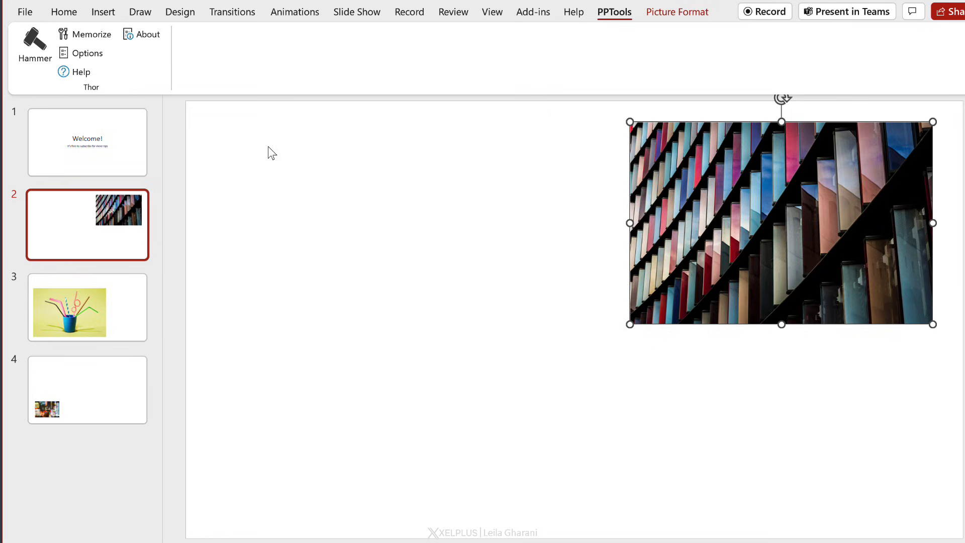
Step: Turn on THOR's Don't distort option so pictures keep their proportions
{"action": "left_click", "coordinate": [94, 58]}
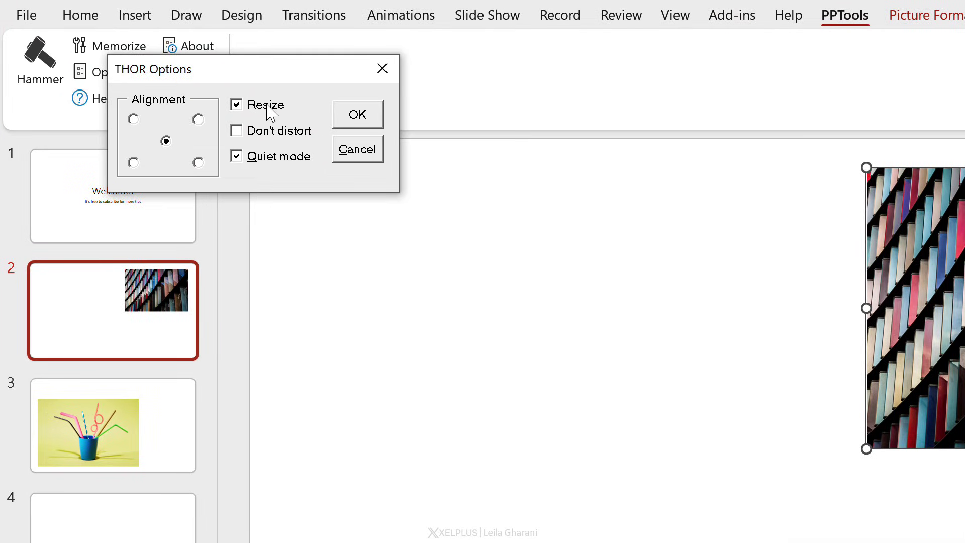
{"action": "left_click", "coordinate": [250, 136]}
{"action": "left_click", "coordinate": [357, 115]}
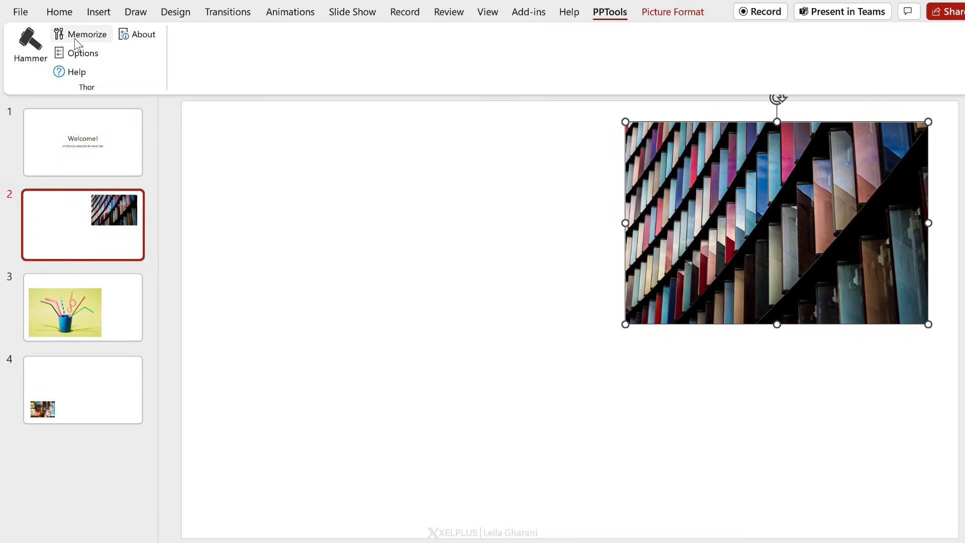
Step: Apply the remembered size and position to the straws and magnifying-glass pictures, then return to slide 2
{"action": "left_click", "coordinate": [101, 302]}
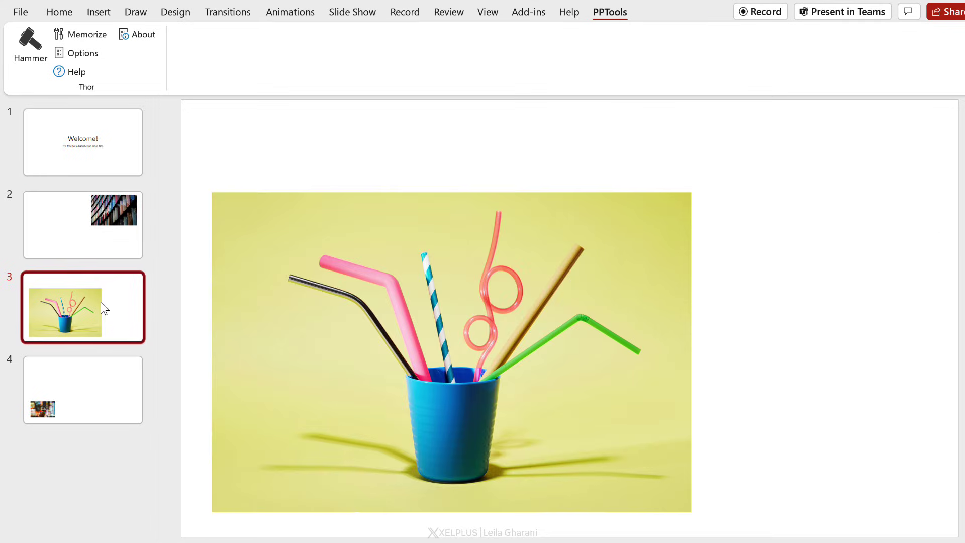
{"action": "left_click", "coordinate": [341, 307]}
{"action": "left_click", "coordinate": [32, 59]}
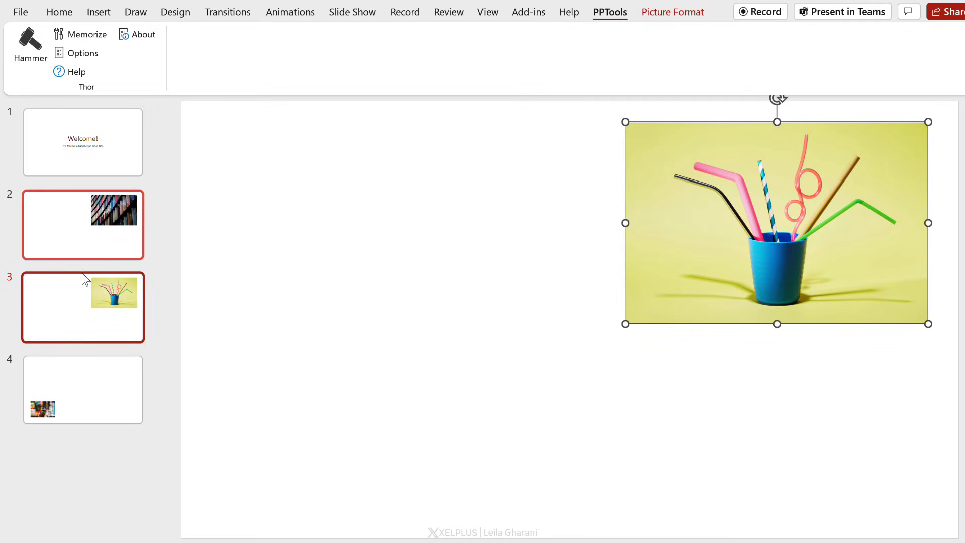
{"action": "left_click", "coordinate": [87, 393]}
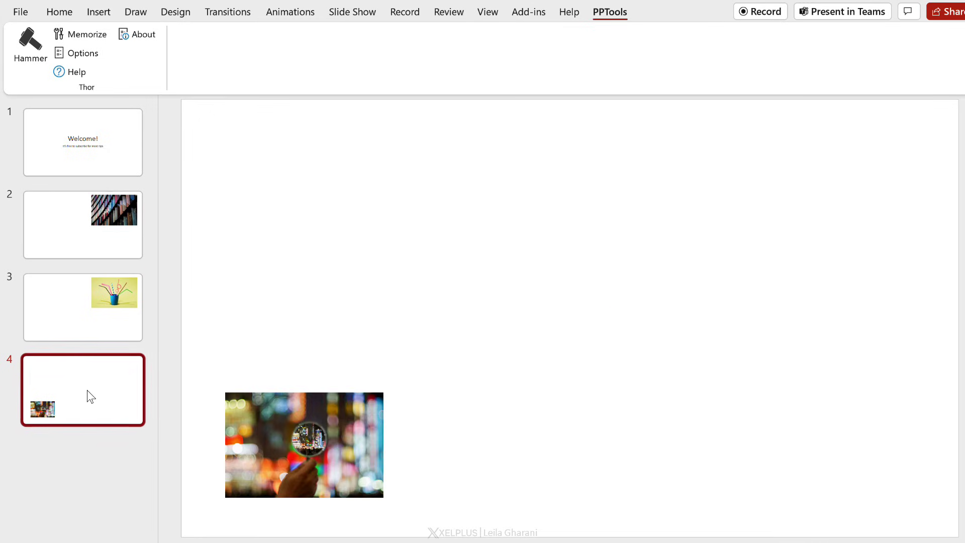
{"action": "left_click", "coordinate": [296, 462]}
{"action": "left_click", "coordinate": [30, 46]}
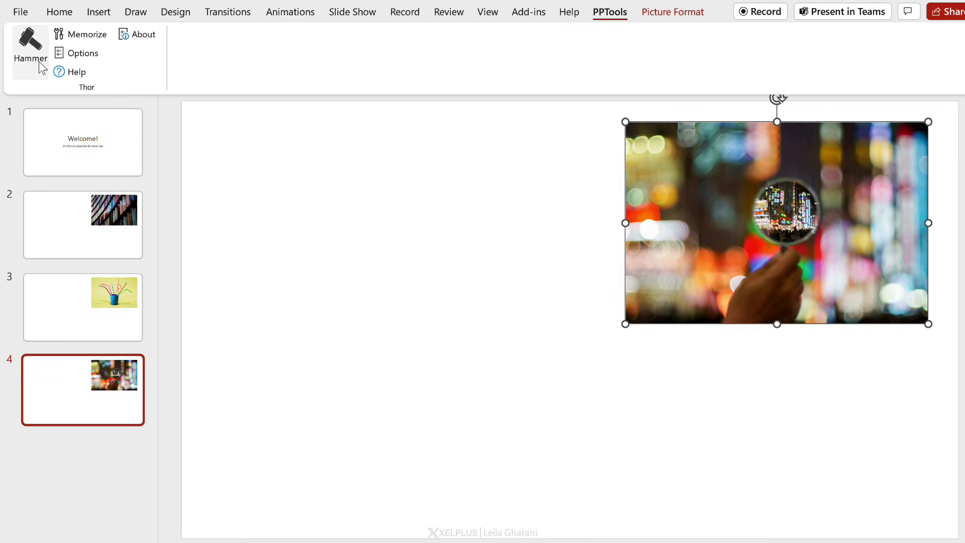
{"action": "left_click", "coordinate": [73, 232]}
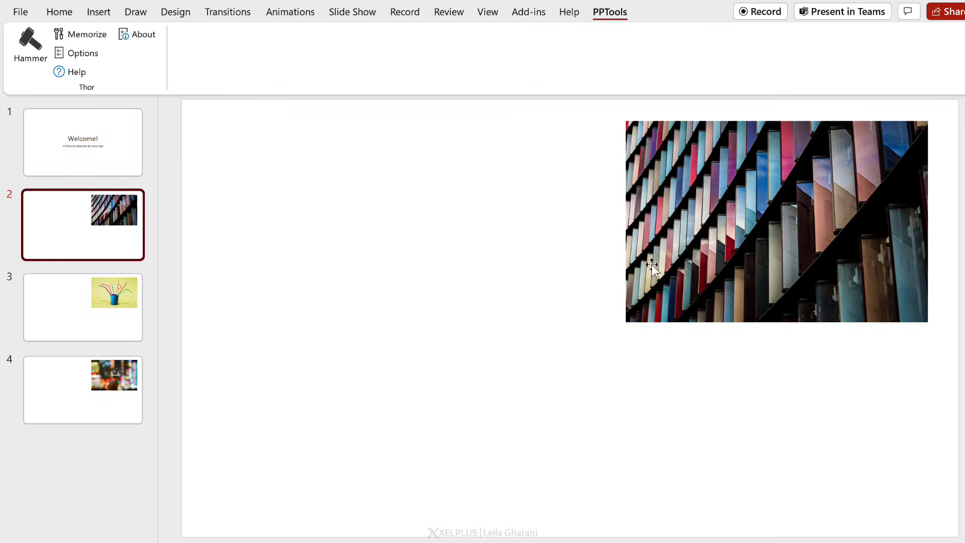
{"action": "left_click", "coordinate": [193, 267]}
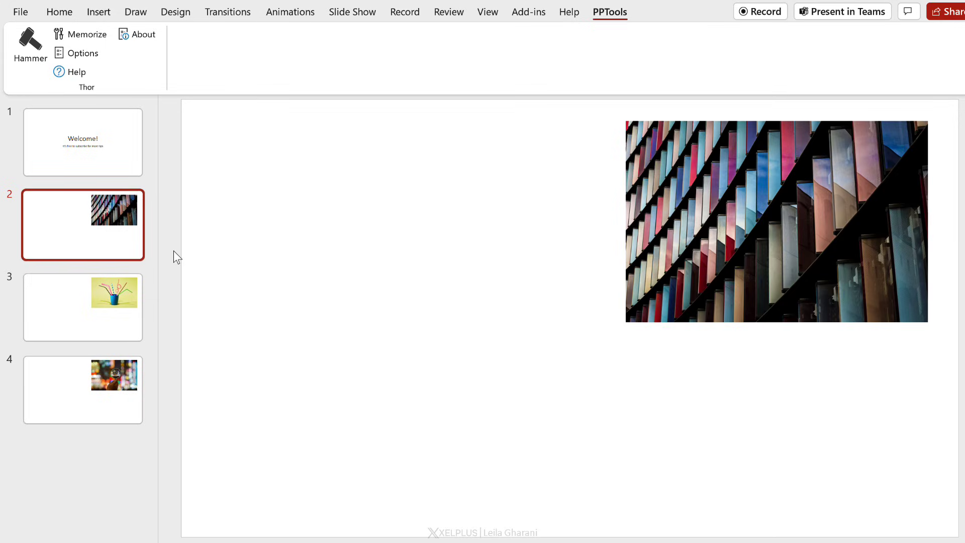
Step: Have THOR memorize the slide size and turn off Don't distort
{"action": "left_click", "coordinate": [96, 37]}
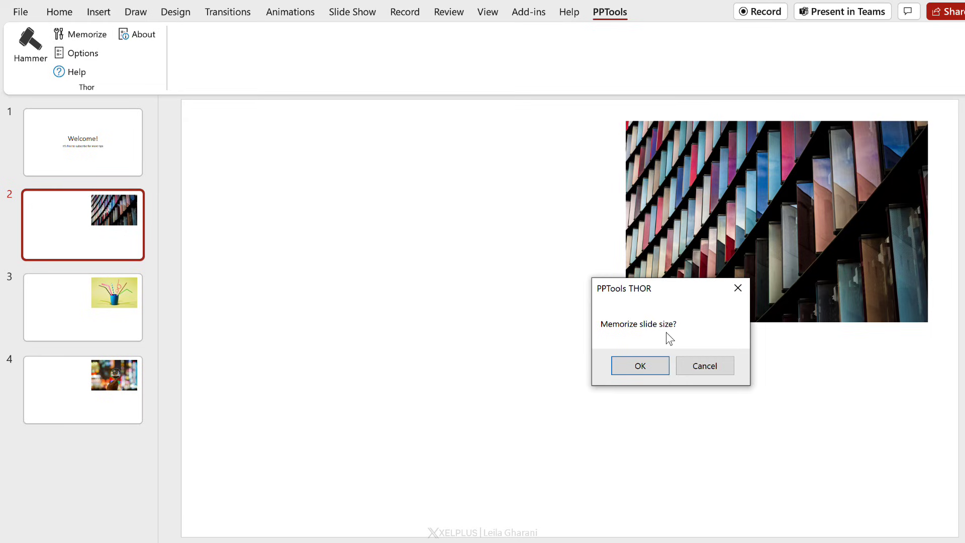
{"action": "left_click", "coordinate": [641, 368]}
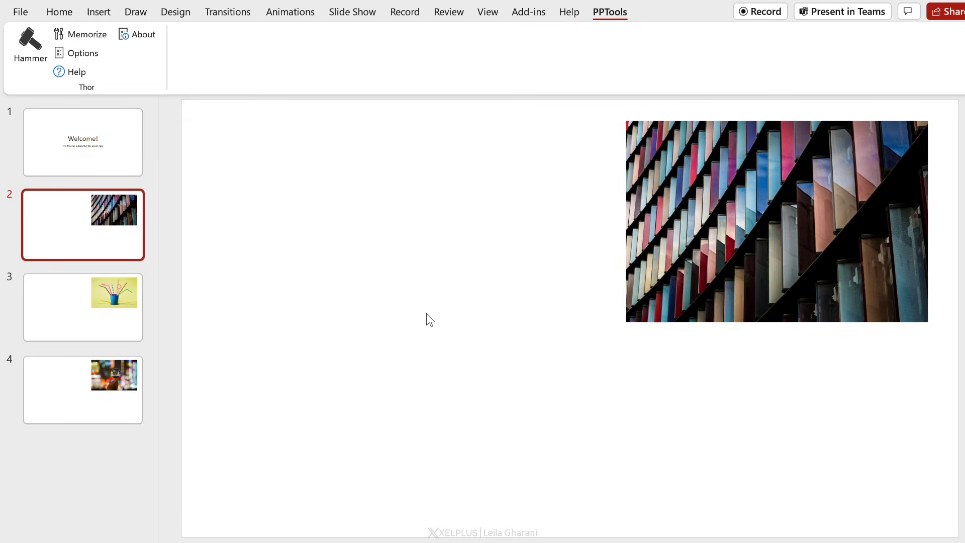
{"action": "left_click", "coordinate": [90, 57]}
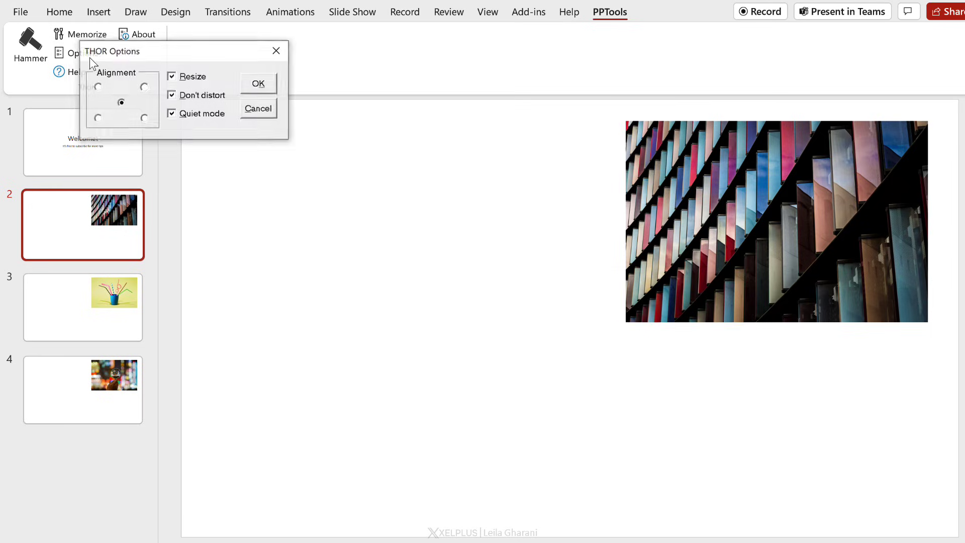
{"action": "left_click", "coordinate": [190, 99]}
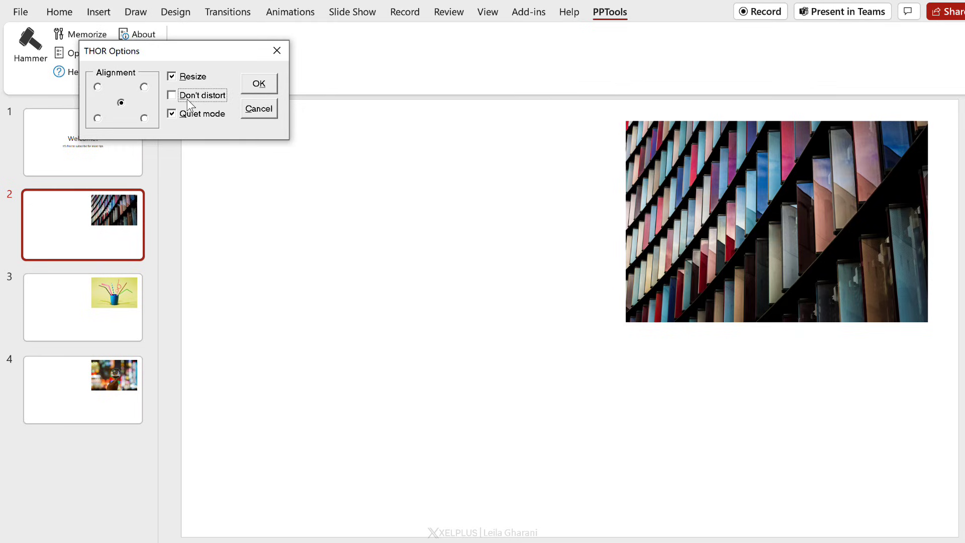
{"action": "left_click", "coordinate": [258, 84]}
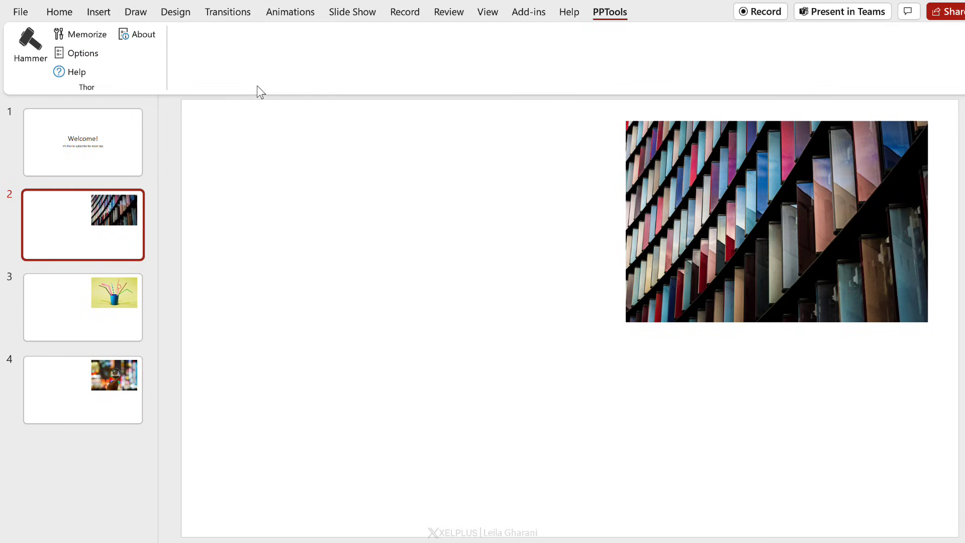
Step: Stretch slide 2's building picture to fill the slide with Hammer, then view slide 4
{"action": "left_click", "coordinate": [747, 260]}
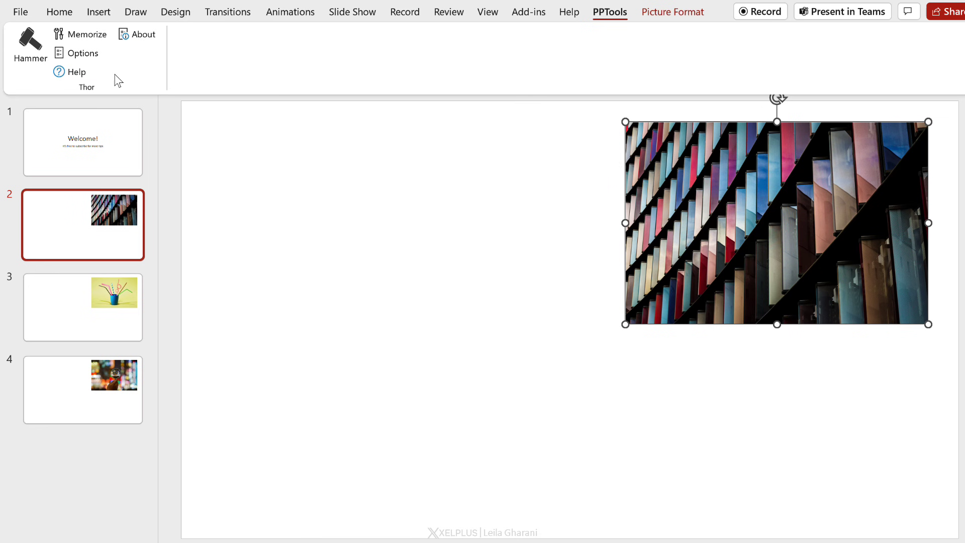
{"action": "left_click", "coordinate": [37, 60]}
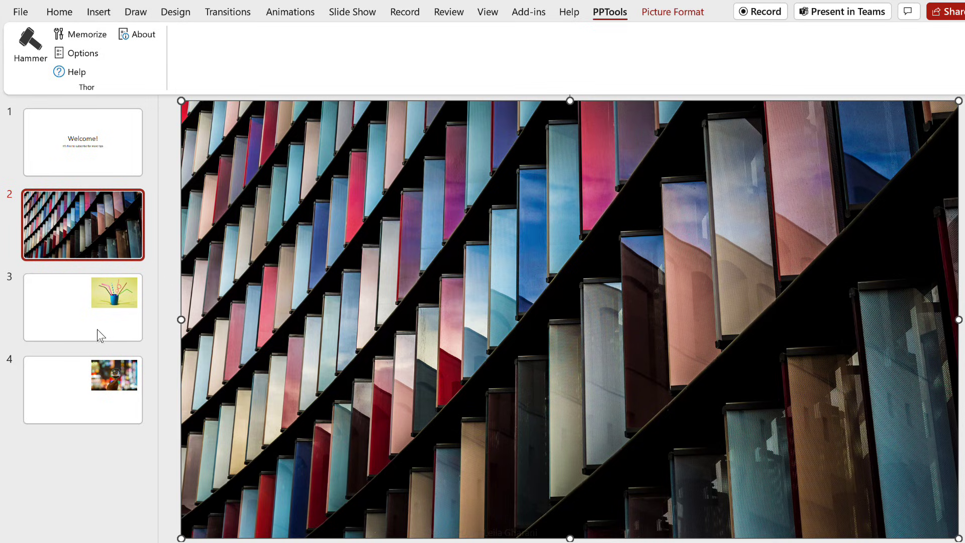
{"action": "left_click", "coordinate": [108, 401]}
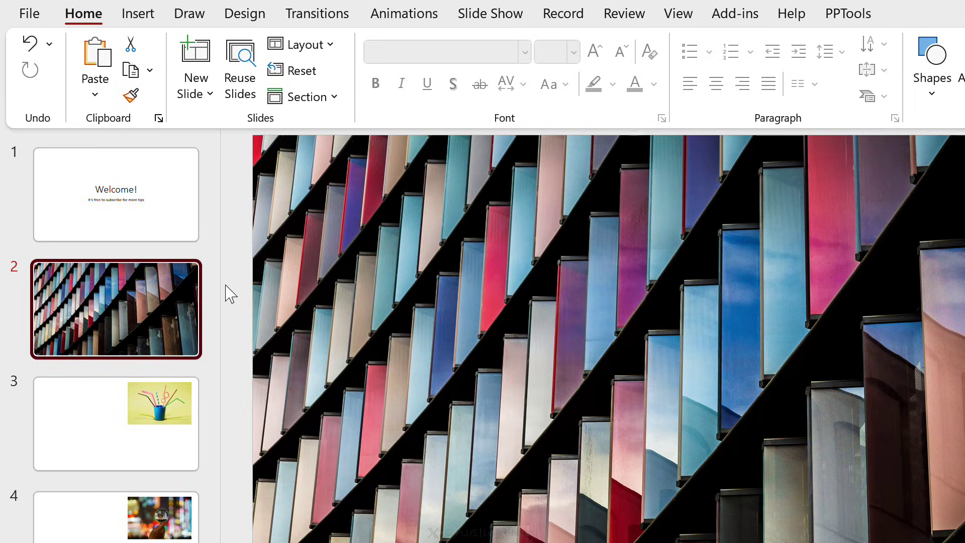
Step: Show the Quick Access Toolbar and add My Add-ins to it from the Insert Tab commands
{"action": "right_click", "coordinate": [398, 116]}
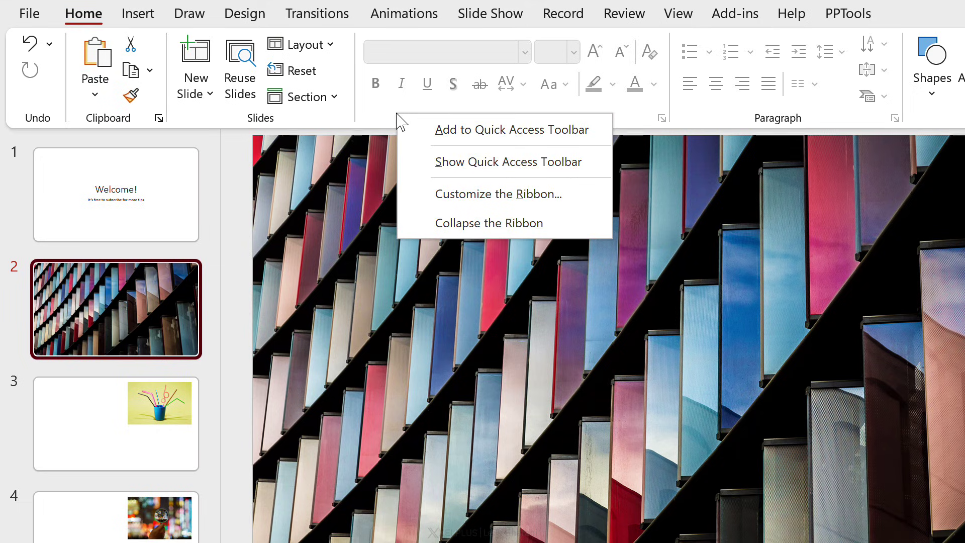
{"action": "left_click", "coordinate": [451, 164]}
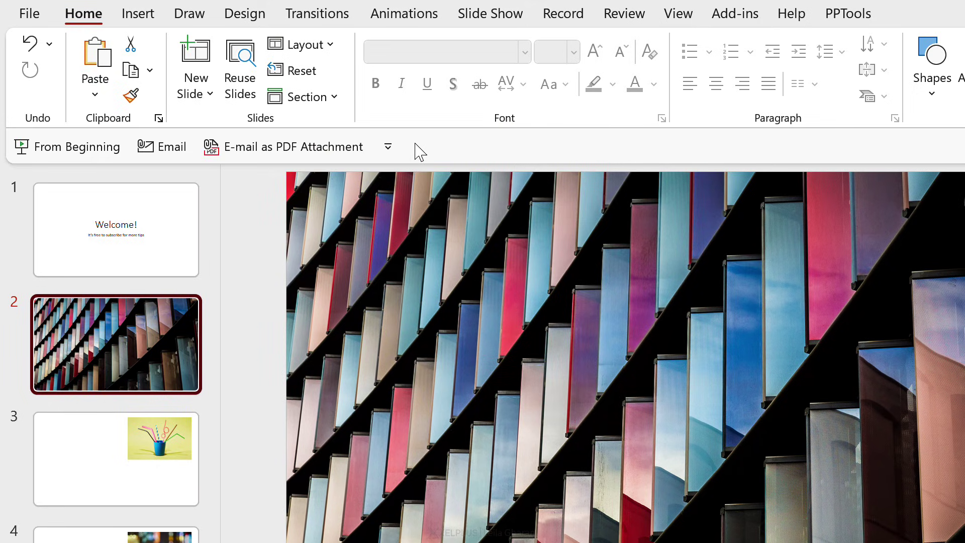
{"action": "right_click", "coordinate": [420, 152]}
{"action": "left_click", "coordinate": [462, 159]}
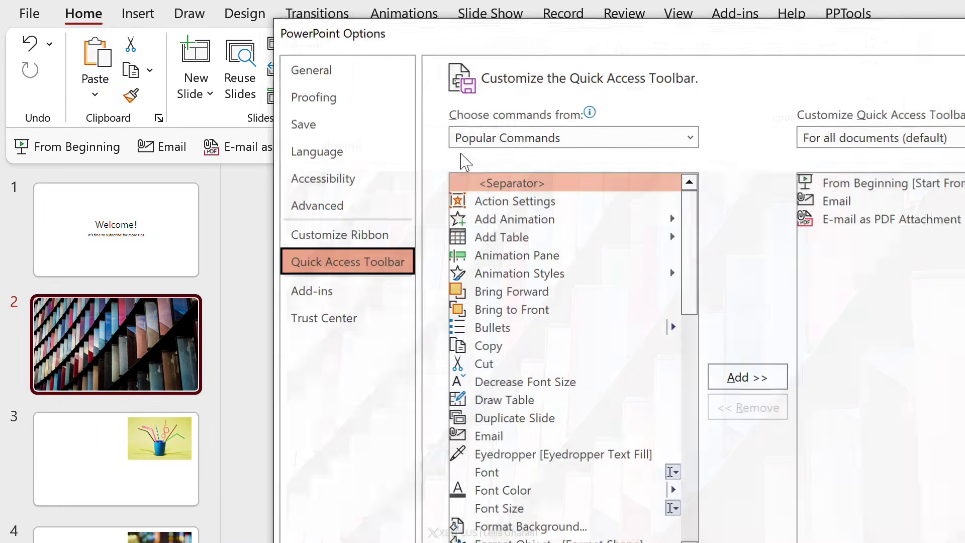
{"action": "left_click", "coordinate": [691, 138]}
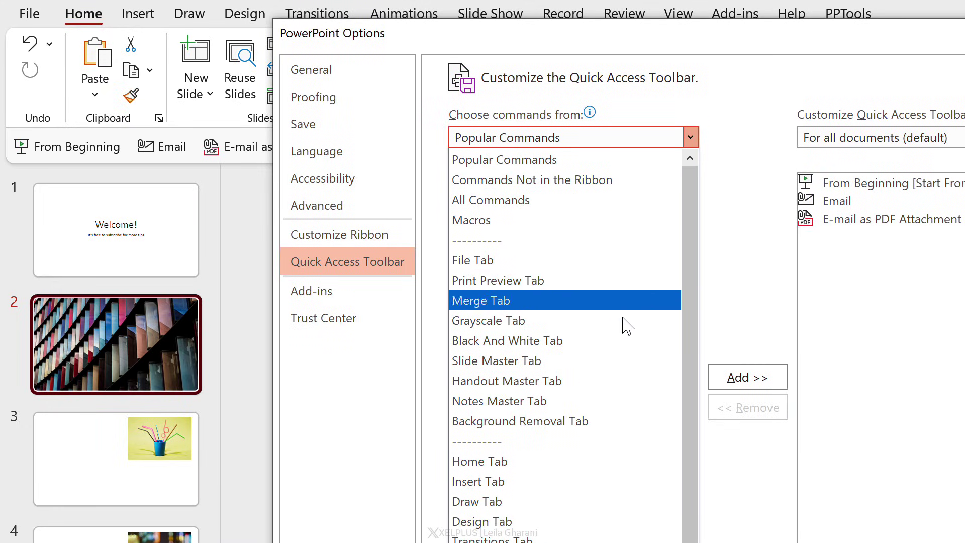
{"action": "left_click", "coordinate": [603, 483]}
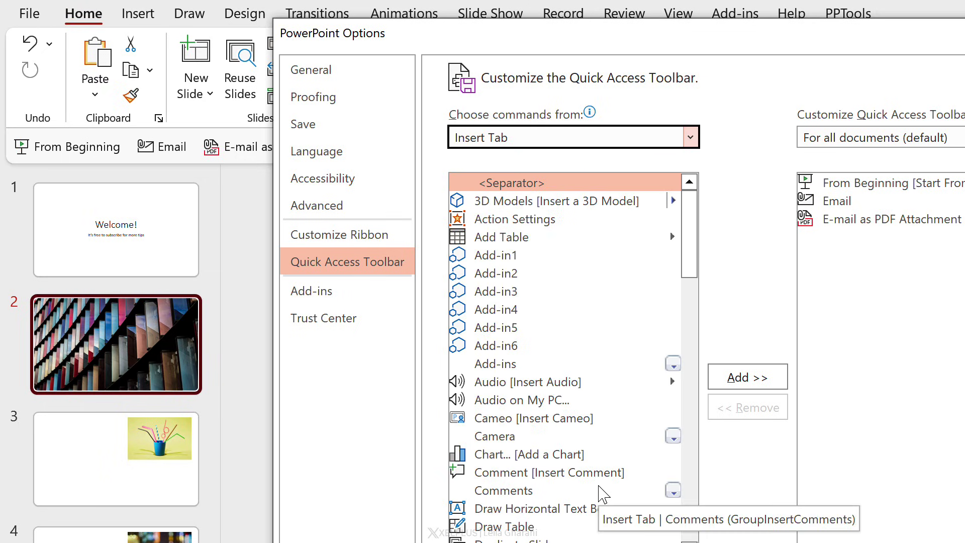
{"action": "mouse_move", "coordinate": [691, 266]}
{"action": "left_mouse_down"}
{"action": "mouse_move", "coordinate": [701, 312]}
{"action": "mouse_move", "coordinate": [689, 420]}
{"action": "left_mouse_up"}
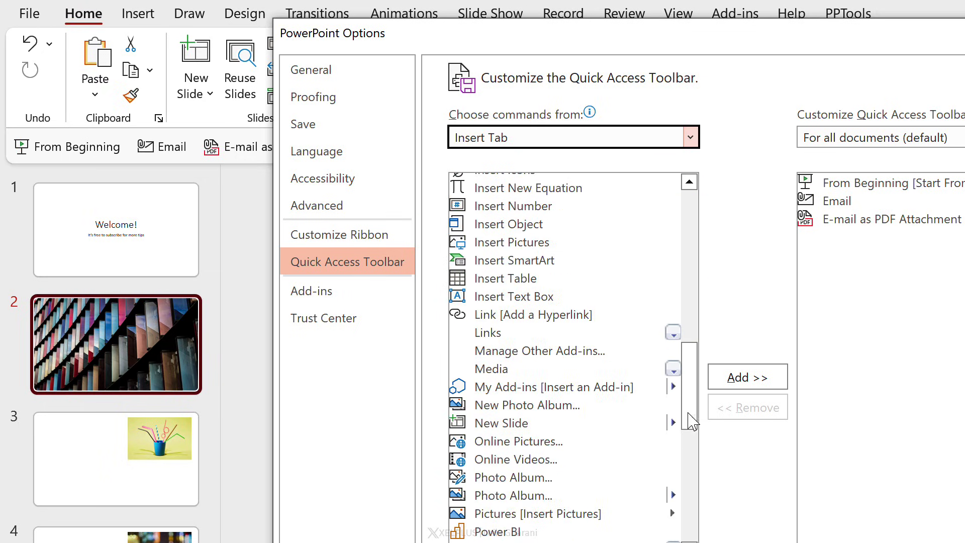
{"action": "left_click", "coordinate": [555, 390]}
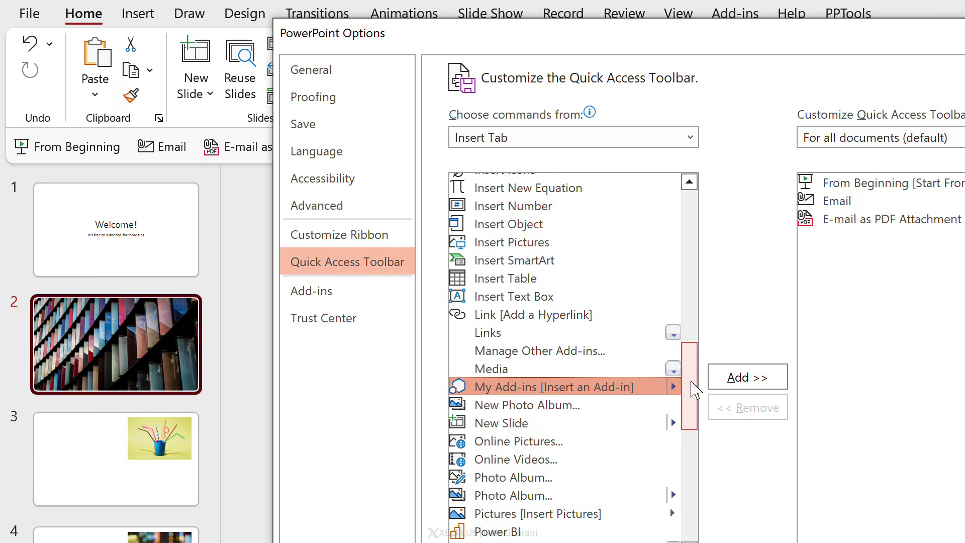
{"action": "left_click", "coordinate": [728, 385]}
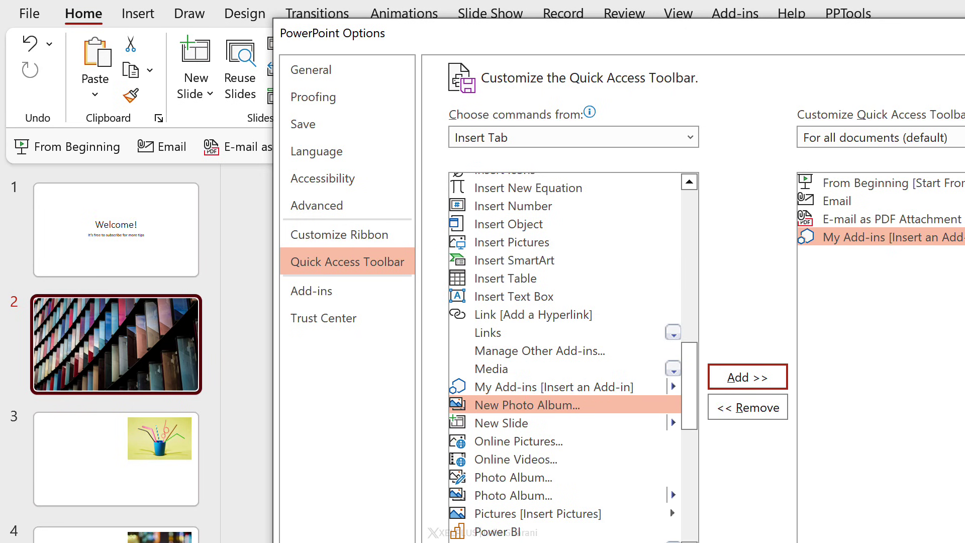
{"action": "left_click", "coordinate": [951, 539]}
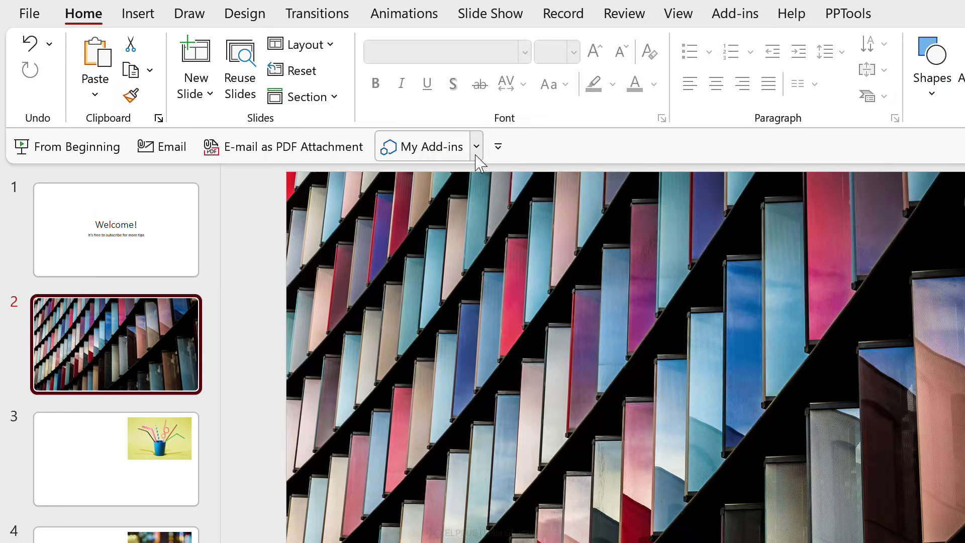
Step: Open the My Add-ins dropdown listing QR4Office, Breaktime and Pro Word Cloud
{"action": "left_click", "coordinate": [476, 156]}
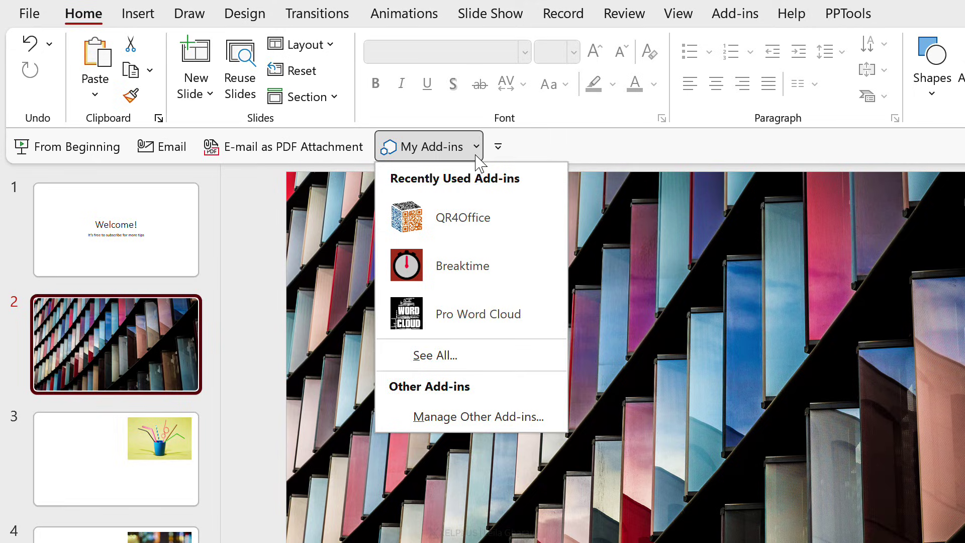